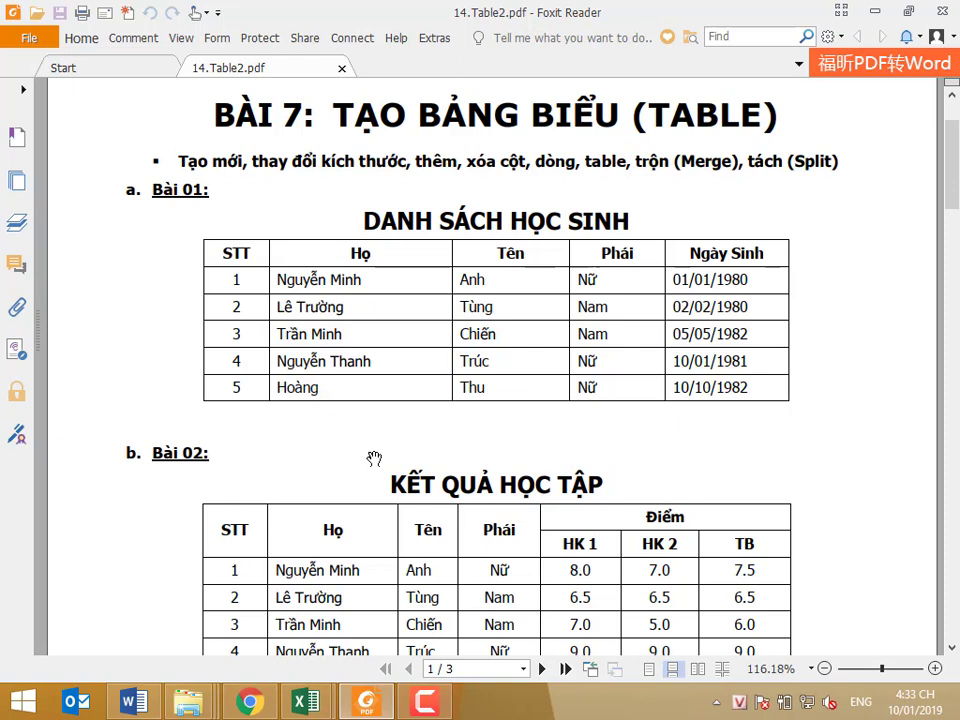
Read through the table exercises Bài 01, Bài 02 and Bài 03 in 14.Table2.pdf.
{"action": "scroll", "coordinate": [336, 476], "scroll_direction": "down", "scroll_amount": 3}
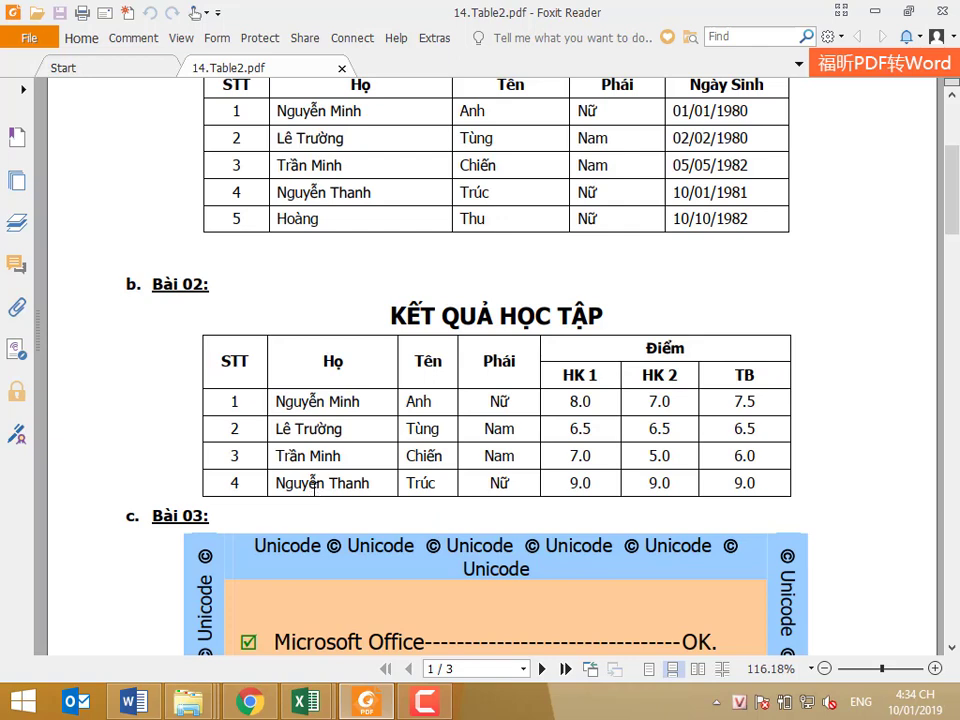
{"action": "scroll", "coordinate": [310, 473], "scroll_direction": "down", "scroll_amount": 5}
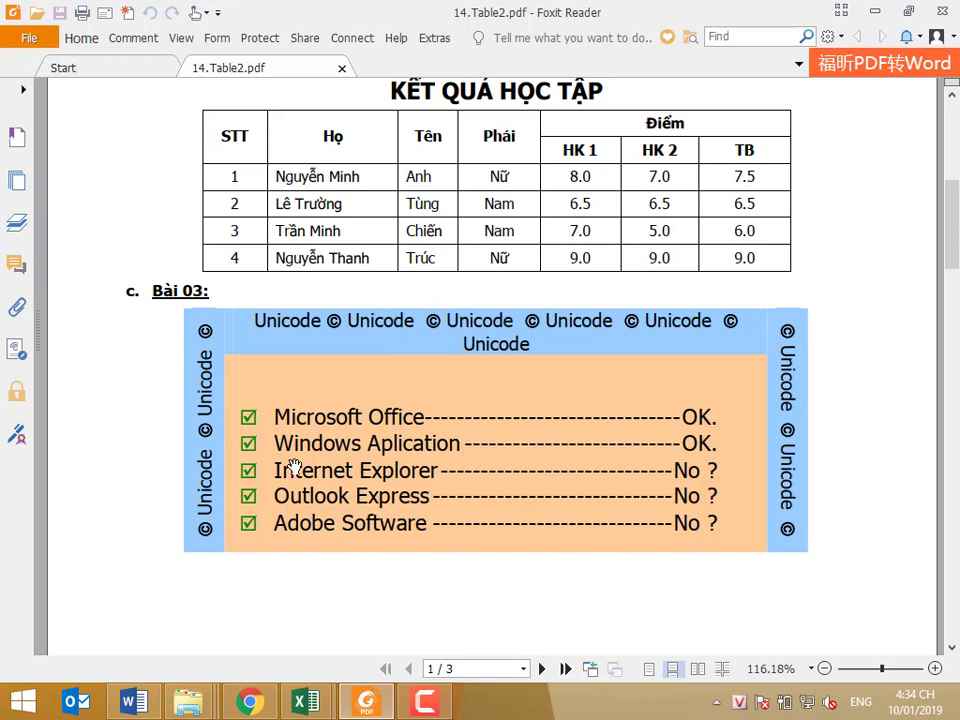
{"action": "scroll", "coordinate": [220, 320], "scroll_direction": "up", "scroll_amount": 1}
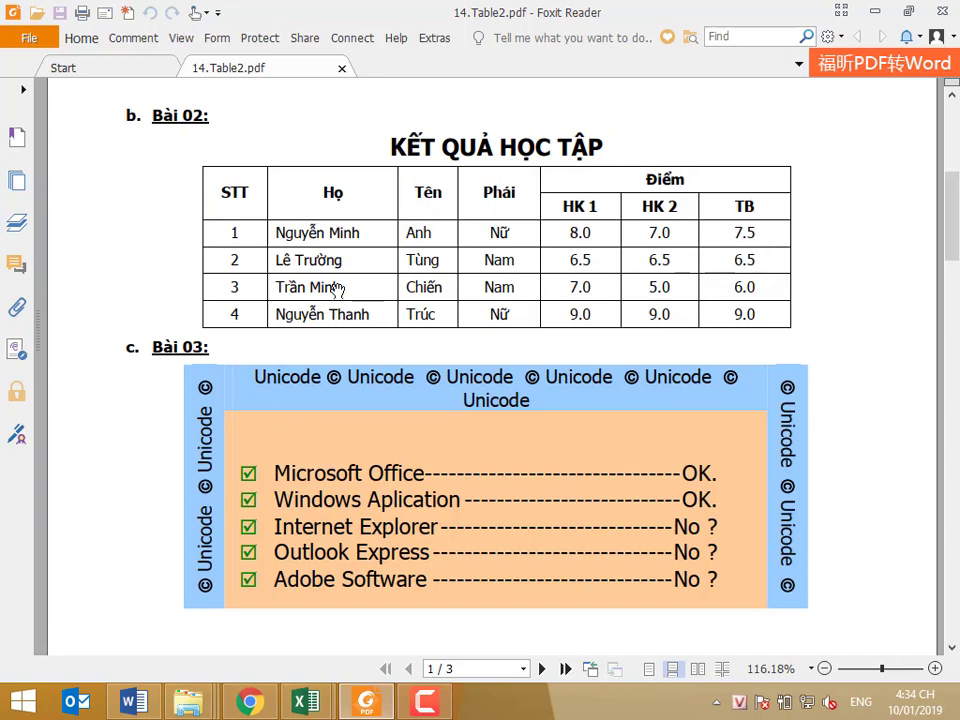
{"action": "scroll", "coordinate": [336, 289], "scroll_direction": "up", "scroll_amount": 1}
{"action": "scroll", "coordinate": [338, 289], "scroll_direction": "up", "scroll_amount": 4}
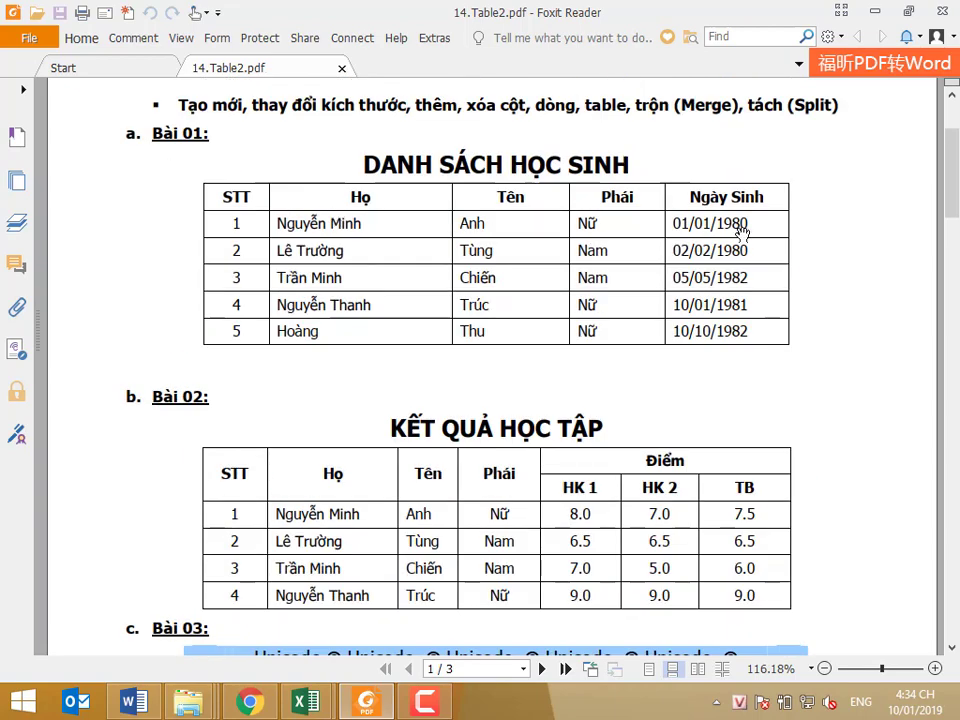
{"action": "scroll", "coordinate": [690, 410], "scroll_direction": "down", "scroll_amount": 3}
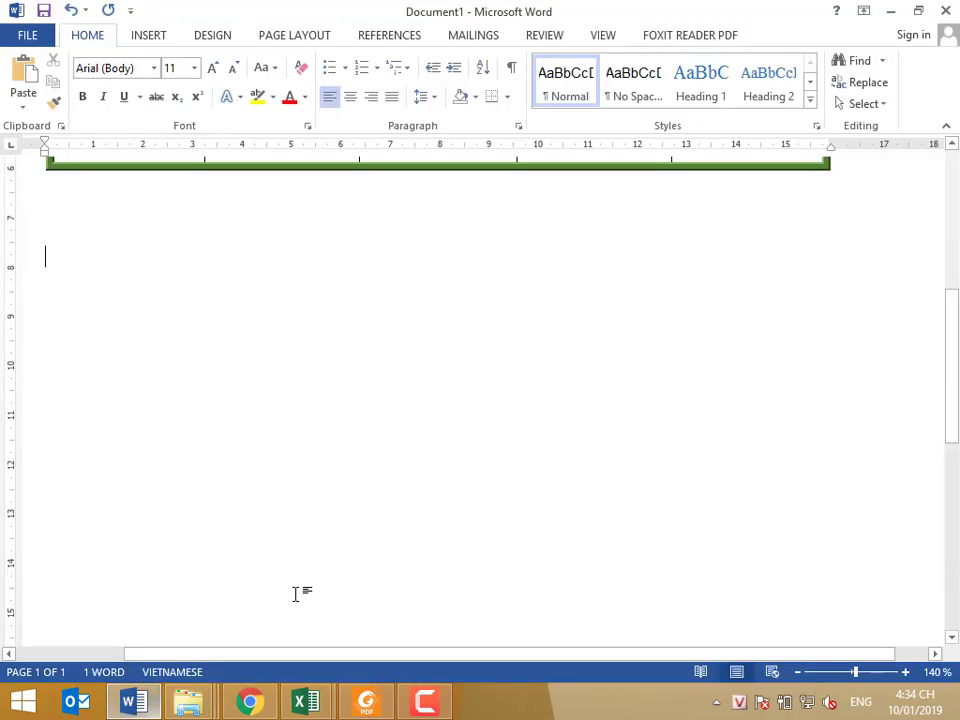
{"action": "left_click", "coordinate": [134, 701]}
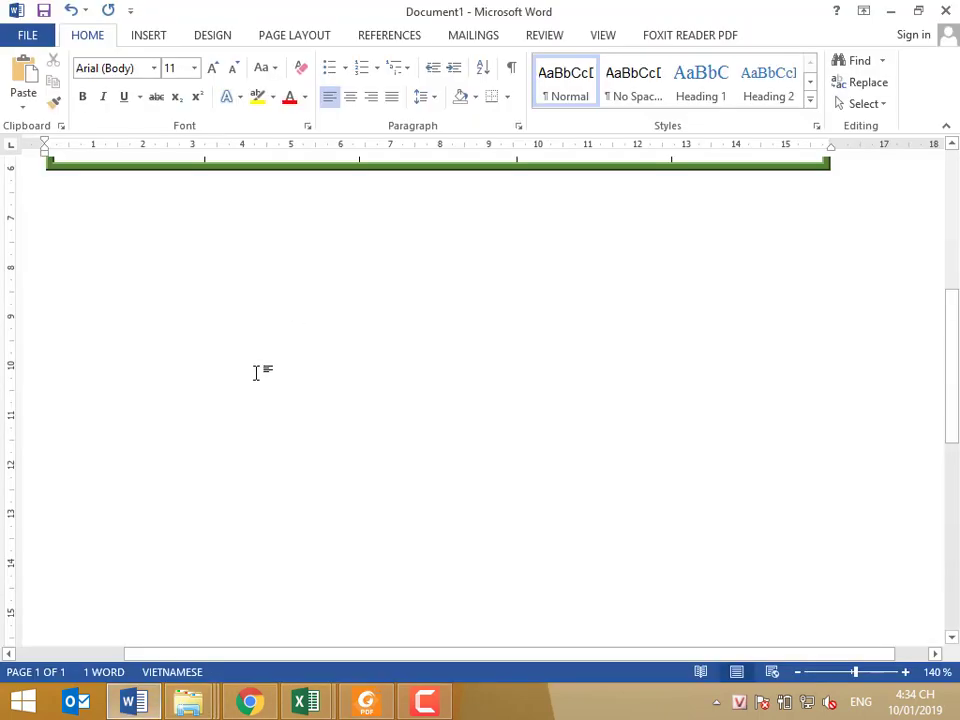
{"action": "left_click", "coordinate": [148, 35]}
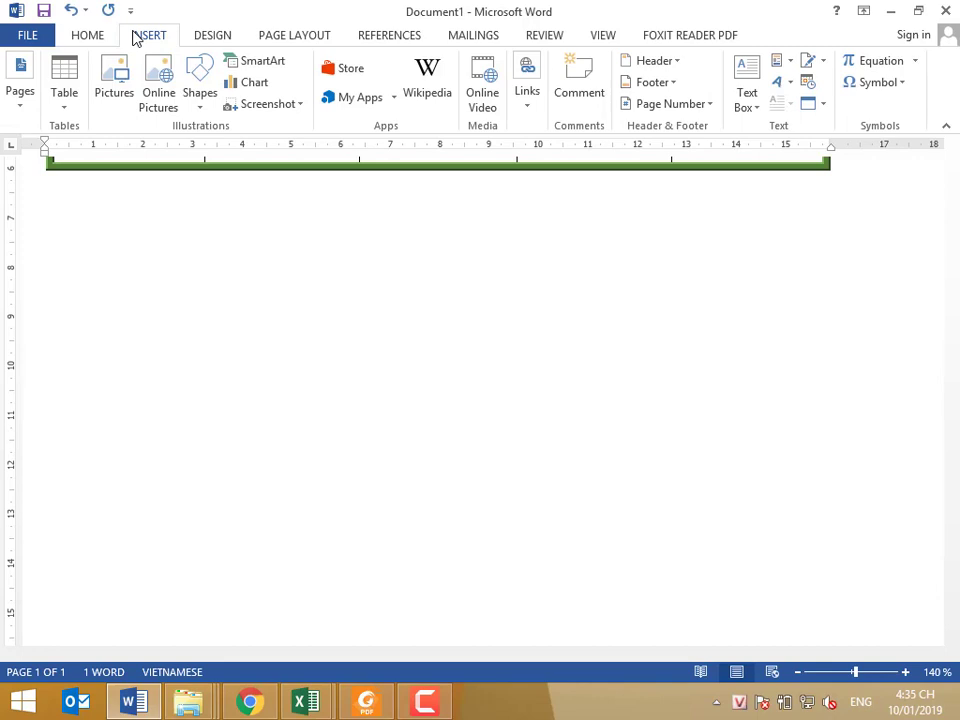
{"action": "left_click", "coordinate": [65, 85]}
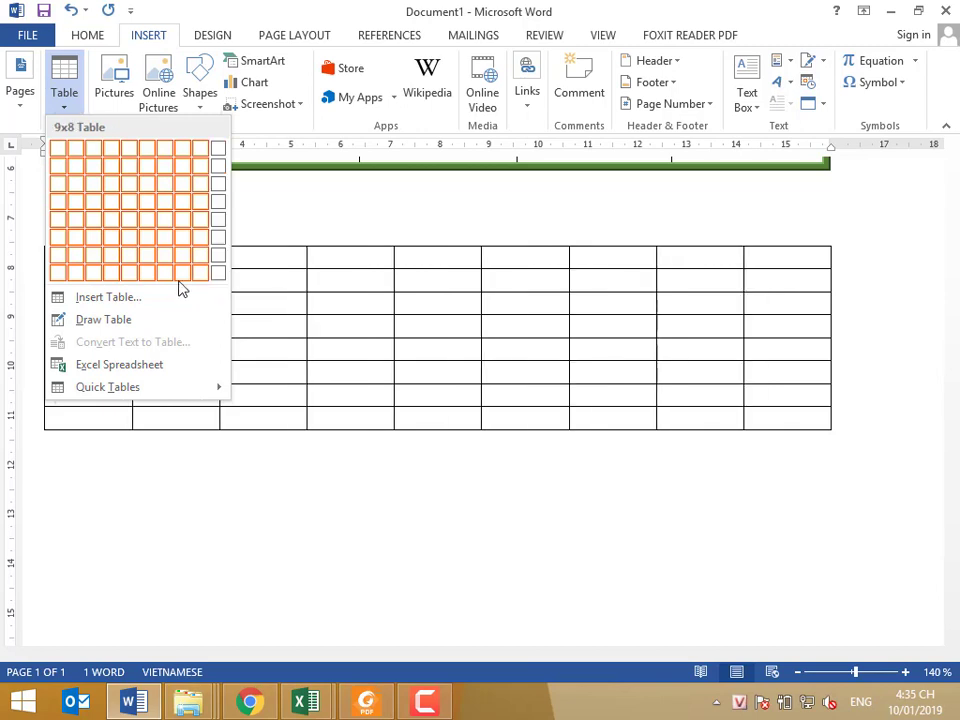
{"action": "left_click", "coordinate": [110, 300]}
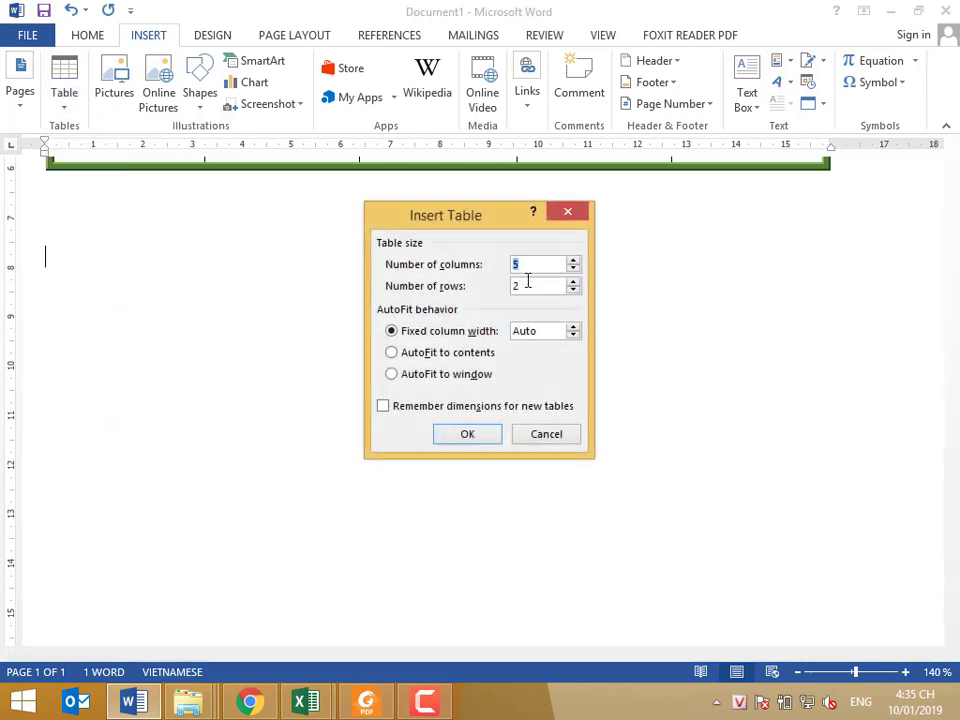
{"action": "left_click", "coordinate": [575, 268]}
{"action": "left_click", "coordinate": [575, 268]}
{"action": "left_click", "coordinate": [575, 268]}
{"action": "type", "text": "63"}
{"action": "left_click", "coordinate": [574, 282]}
{"action": "left_click", "coordinate": [574, 282]}
{"action": "left_click", "coordinate": [574, 283]}
{"action": "left_click", "coordinate": [574, 283]}
{"action": "left_click", "coordinate": [574, 283]}
{"action": "left_click_drag", "start_coordinate": [574, 283], "coordinate": [598, 289]}
{"action": "key", "text": "Return"}
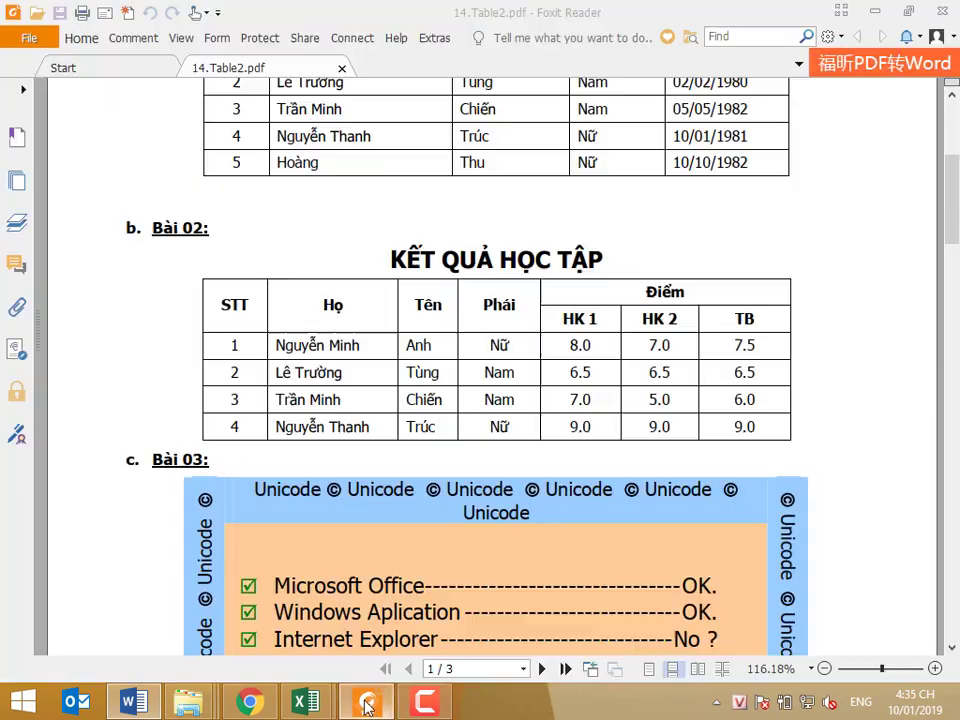
Check the Bài 02 table in the PDF, then insert a table with 7 columns and 6 rows in the Word document.
{"action": "left_click", "coordinate": [366, 702]}
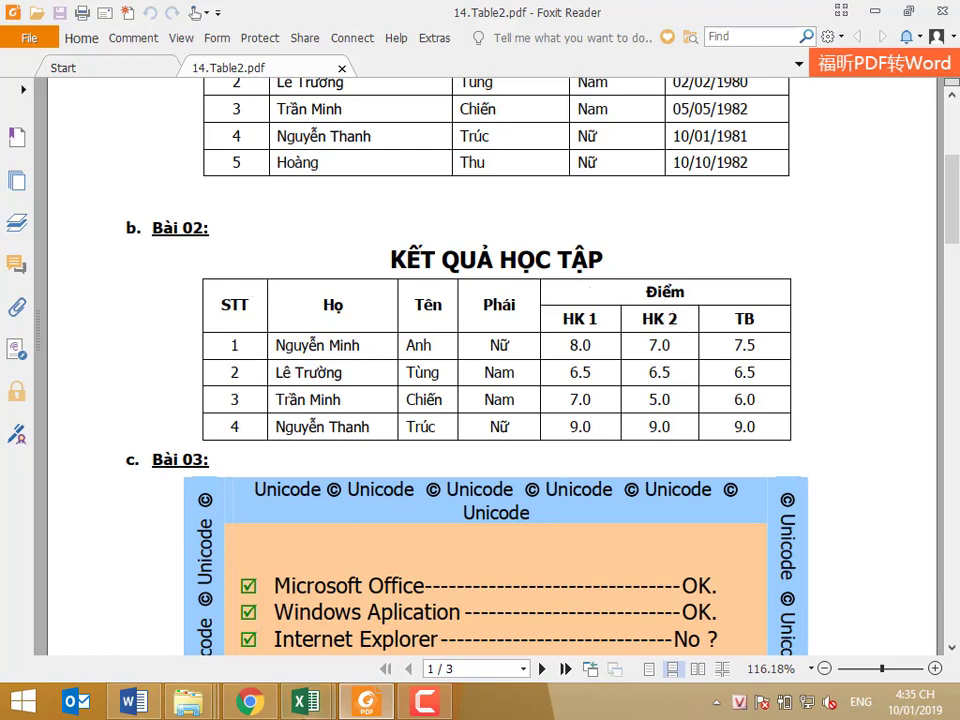
{"action": "mouse_move", "coordinate": [395, 690]}
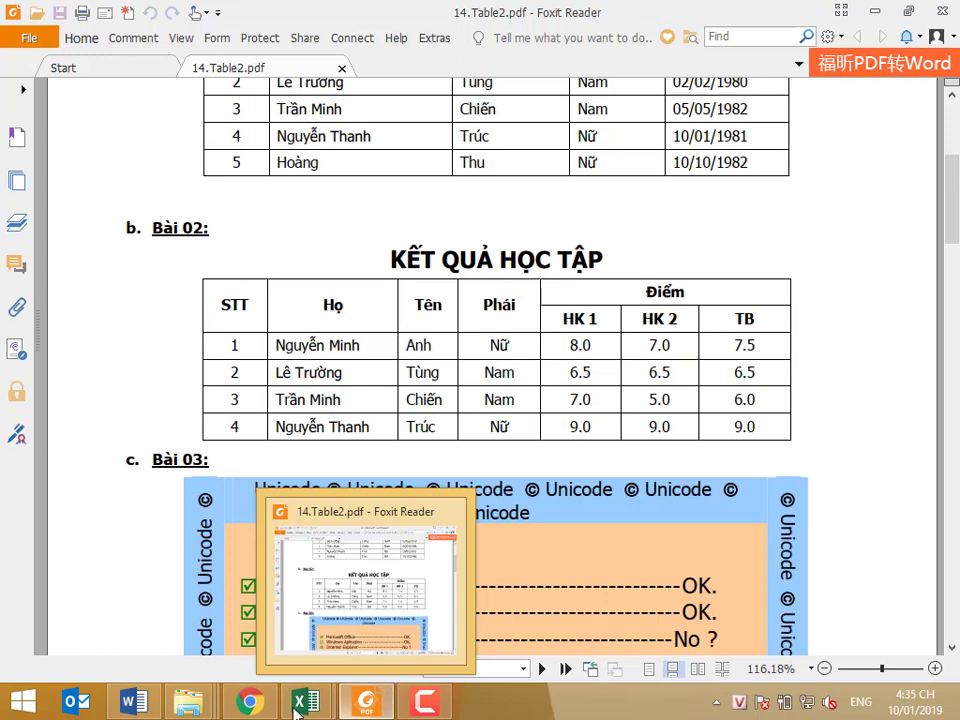
{"action": "left_click", "coordinate": [133, 700]}
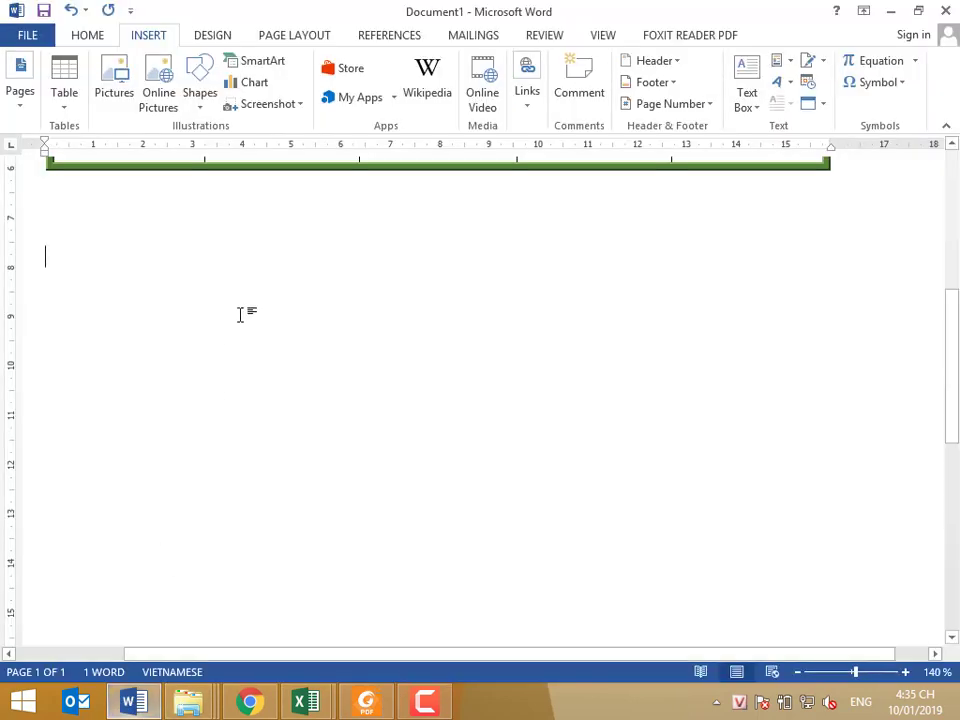
{"action": "left_click", "coordinate": [66, 90]}
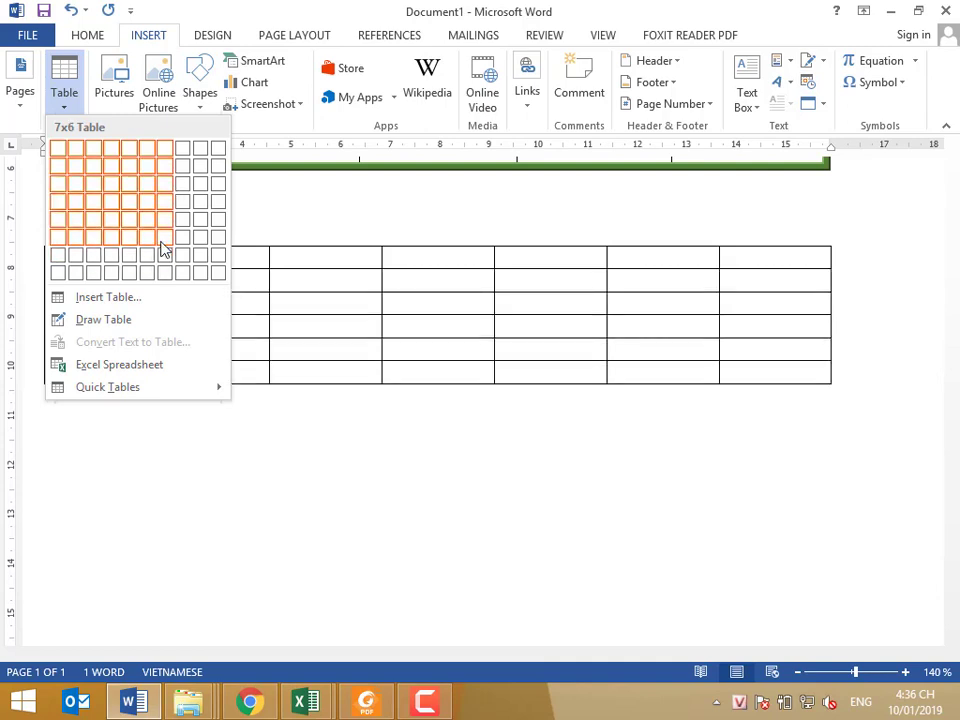
{"action": "left_click", "coordinate": [165, 249]}
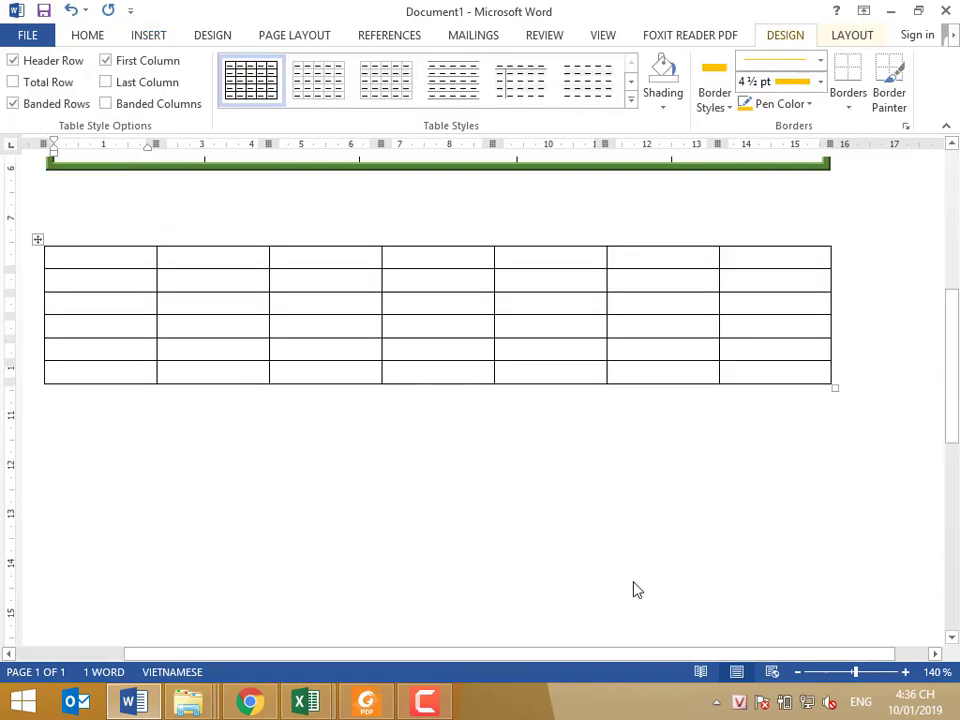
Copy the STT heading from the Bài 02 table in the PDF into the first cell of the Word table.
{"action": "left_click", "coordinate": [368, 703]}
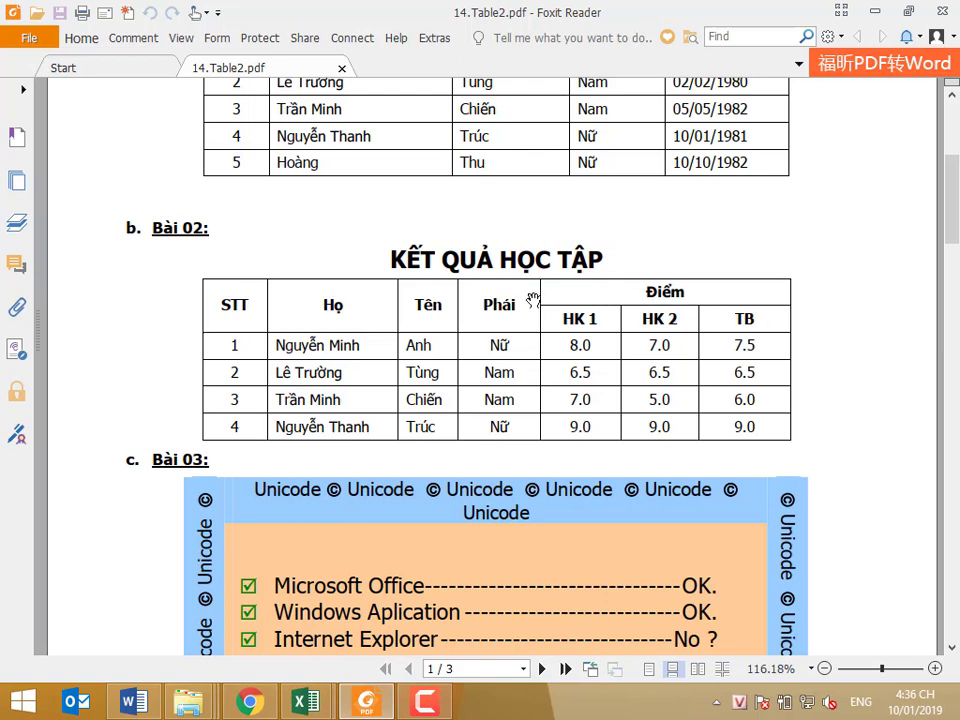
{"action": "left_click_drag", "start_coordinate": [222, 305], "coordinate": [249, 305]}
{"action": "key", "text": "ctrl+c"}
{"action": "left_click", "coordinate": [133, 701]}
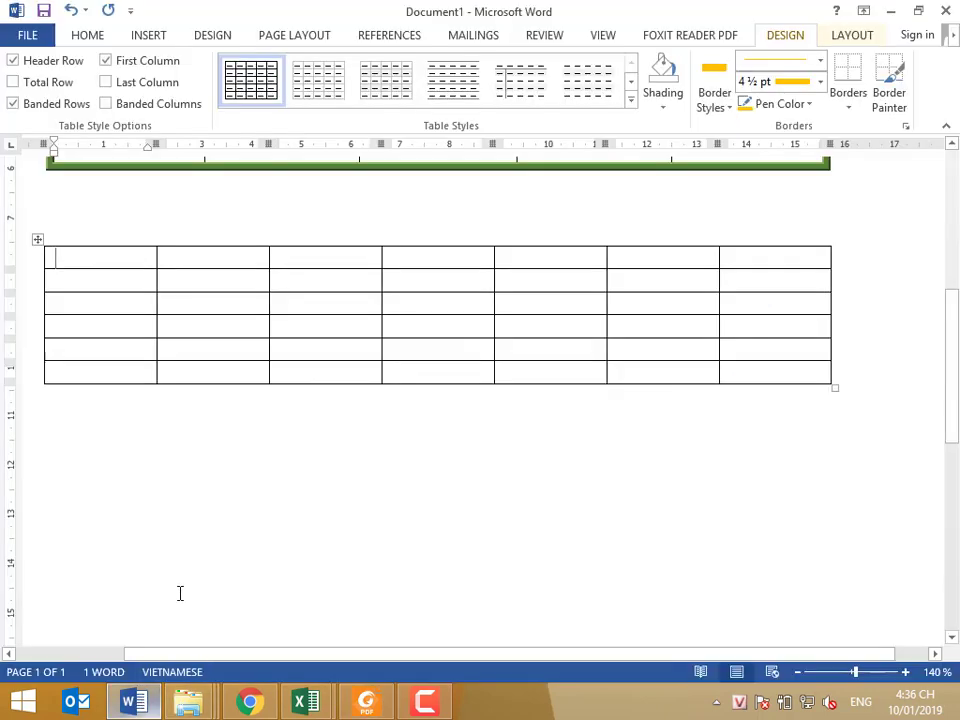
{"action": "key", "text": "ctrl+v"}
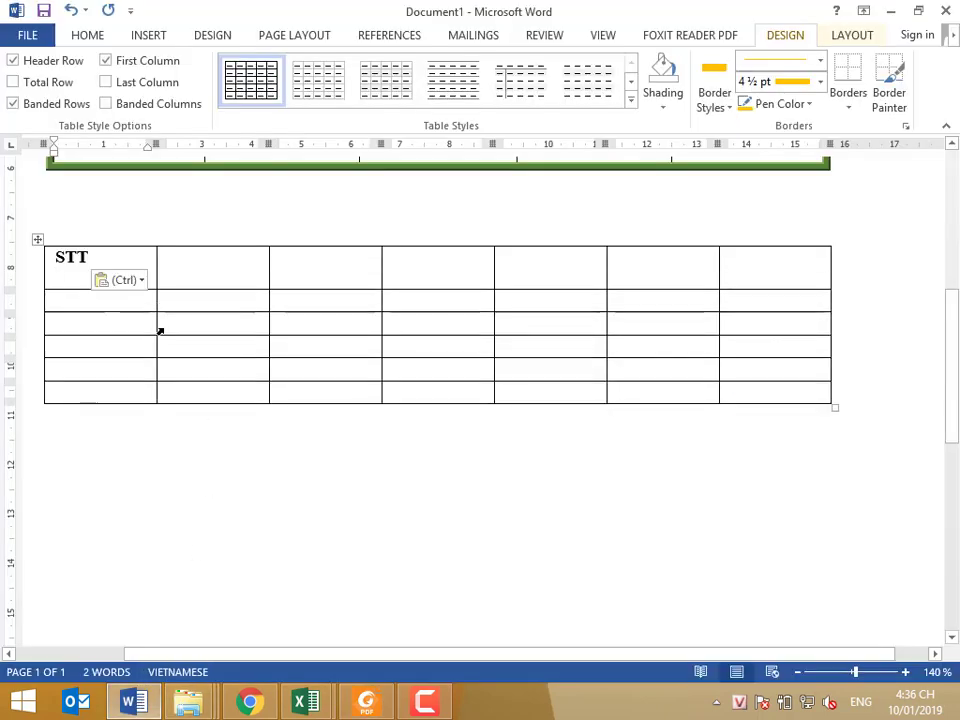
Enter the headings Họ, Tên and Phái in the second to fourth cells of the table's first row.
{"action": "key", "text": "alt+Tab"}
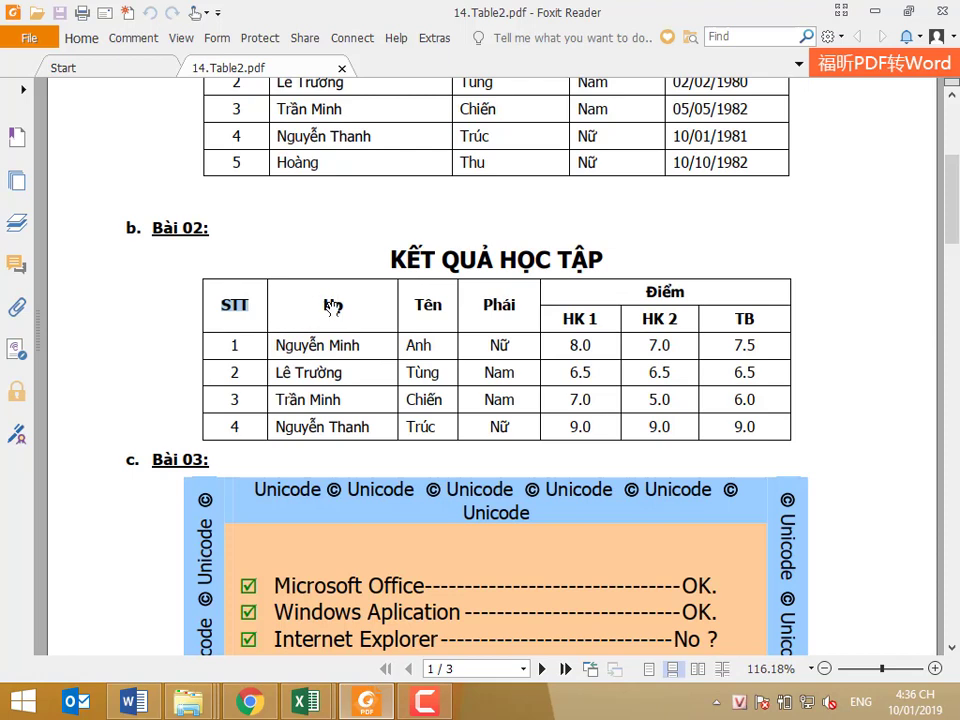
{"action": "left_click_drag", "start_coordinate": [315, 305], "coordinate": [352, 305]}
{"action": "key", "text": "alt+Tab"}
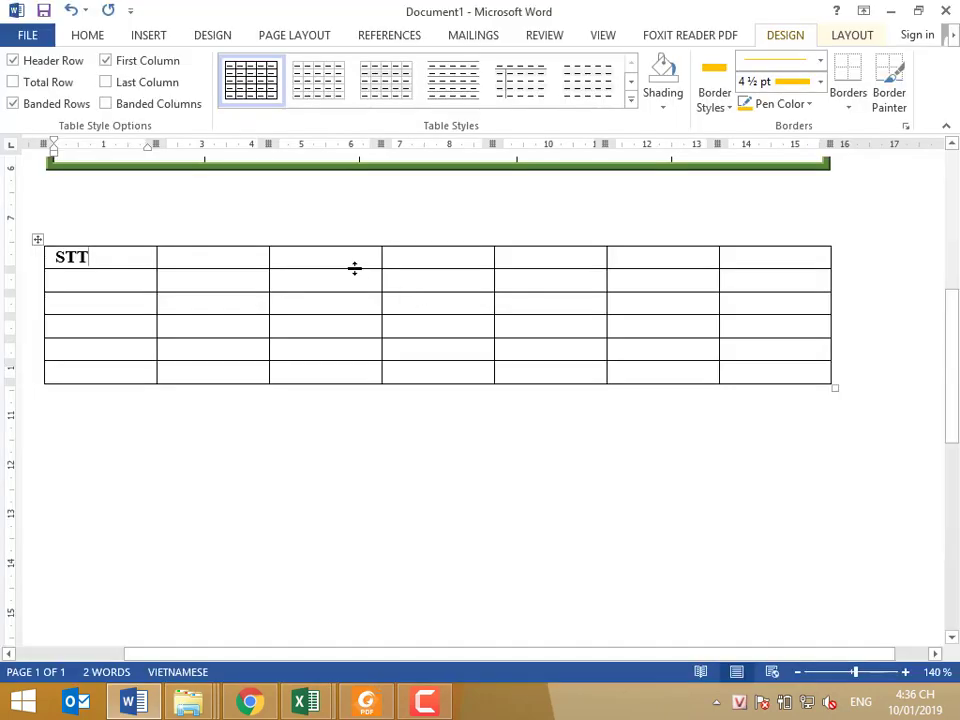
{"action": "left_click", "coordinate": [217, 258]}
{"action": "type", "text": "Họ"}
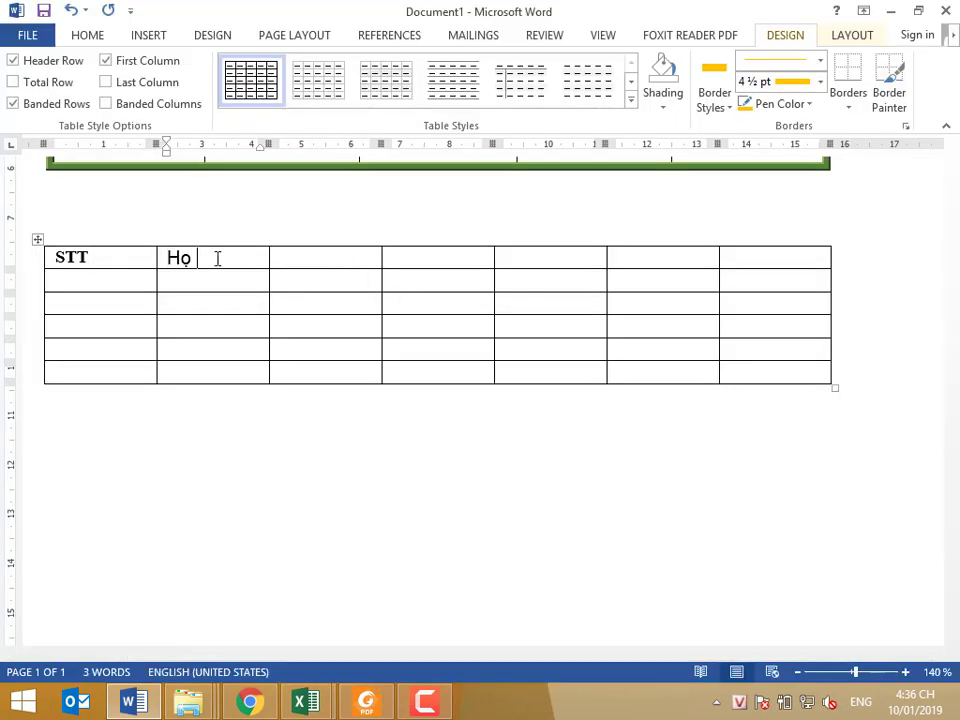
{"action": "key", "text": "Tab"}
{"action": "type", "text": "tên"}
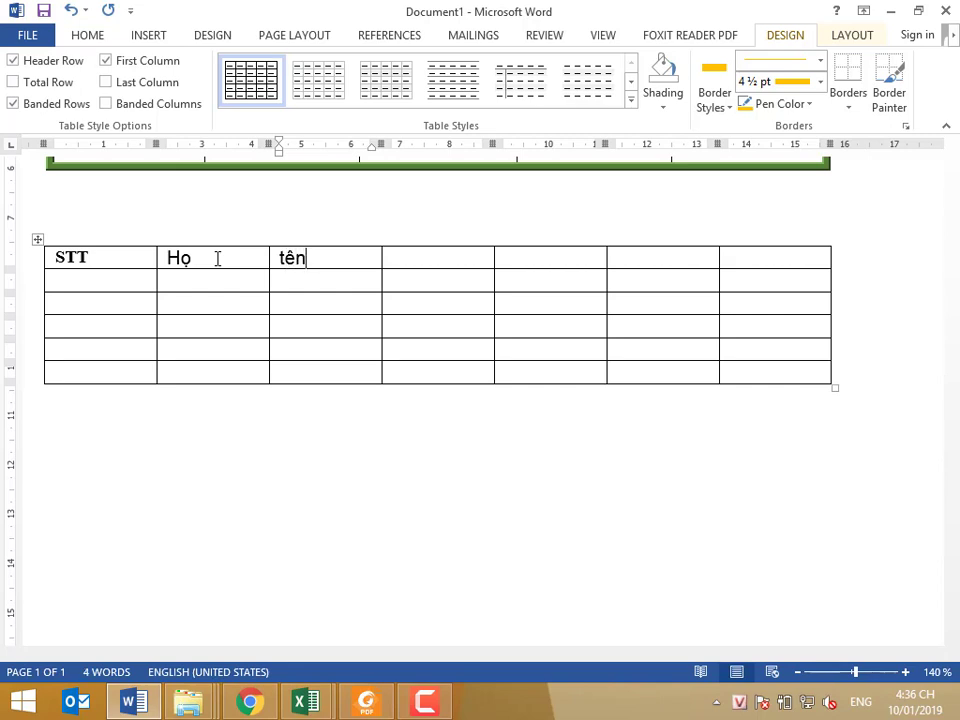
{"action": "key", "text": "Tab"}
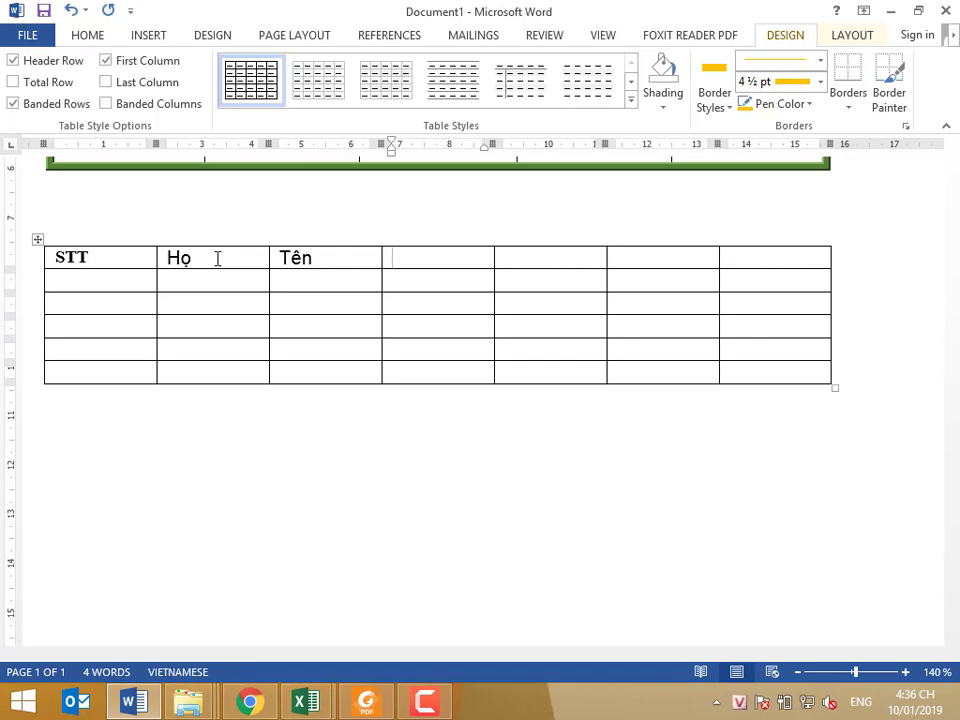
{"action": "type", "text": "Phái"}
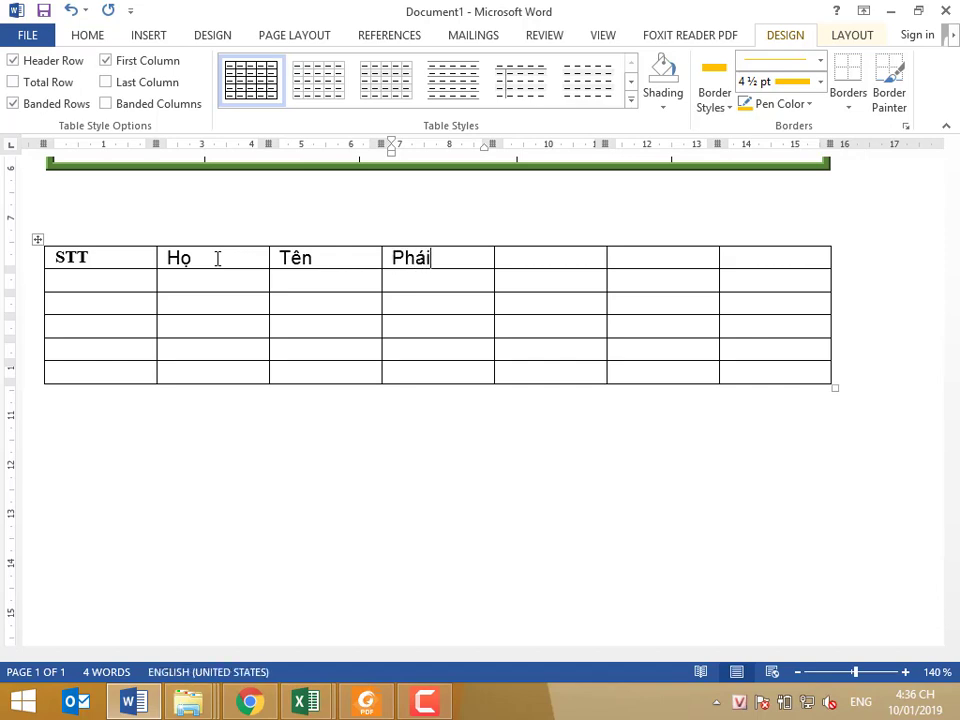
{"action": "key", "text": "Tab"}
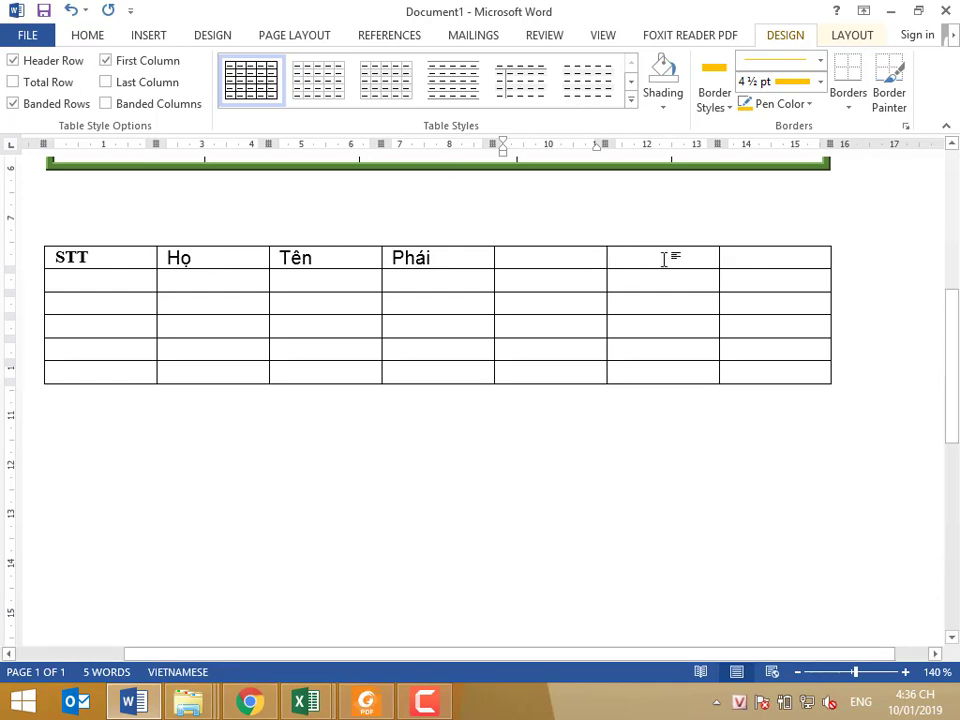
Merge the last three cells of the first row into one and enter the heading Điểm in it.
{"action": "left_click_drag", "start_coordinate": [602, 257], "coordinate": [733, 260]}
{"action": "key", "text": "alt+Tab"}
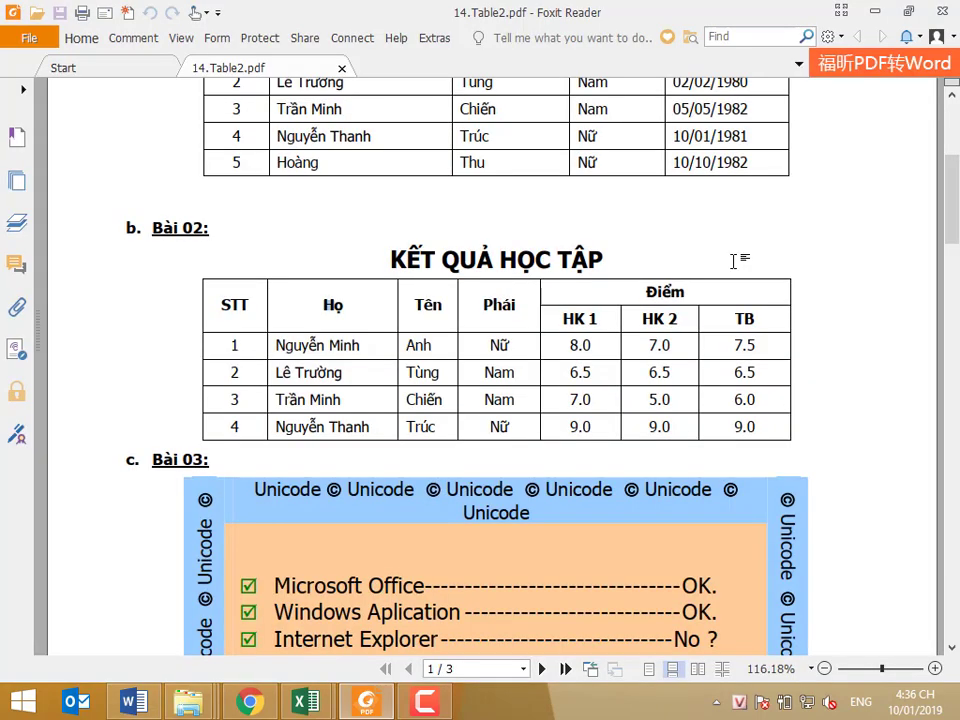
{"action": "key", "text": "alt+Tab"}
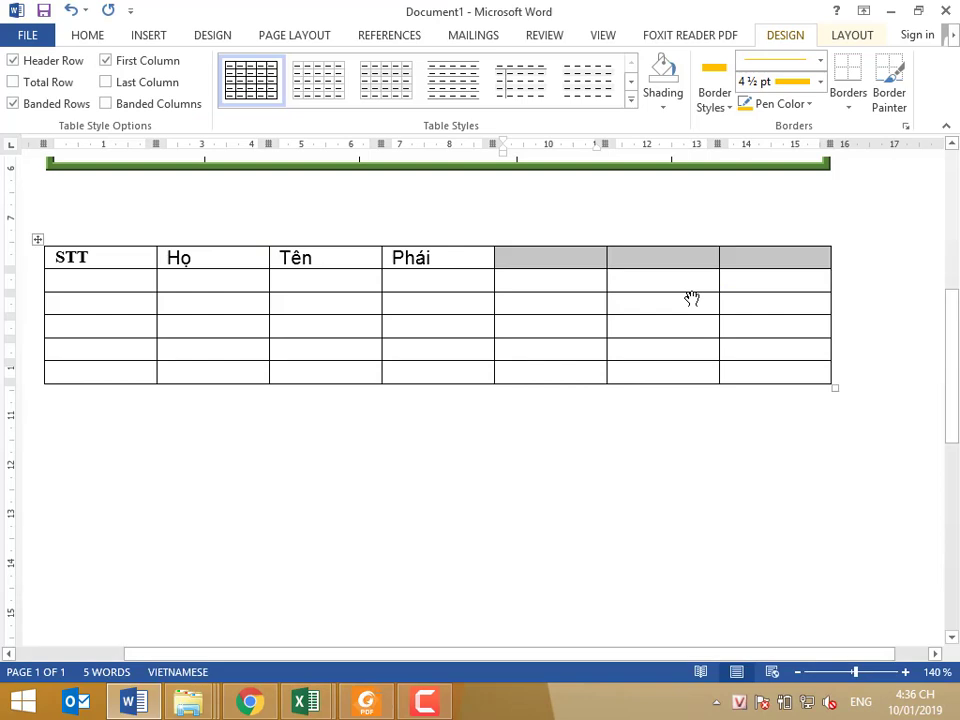
{"action": "right_click", "coordinate": [566, 264]}
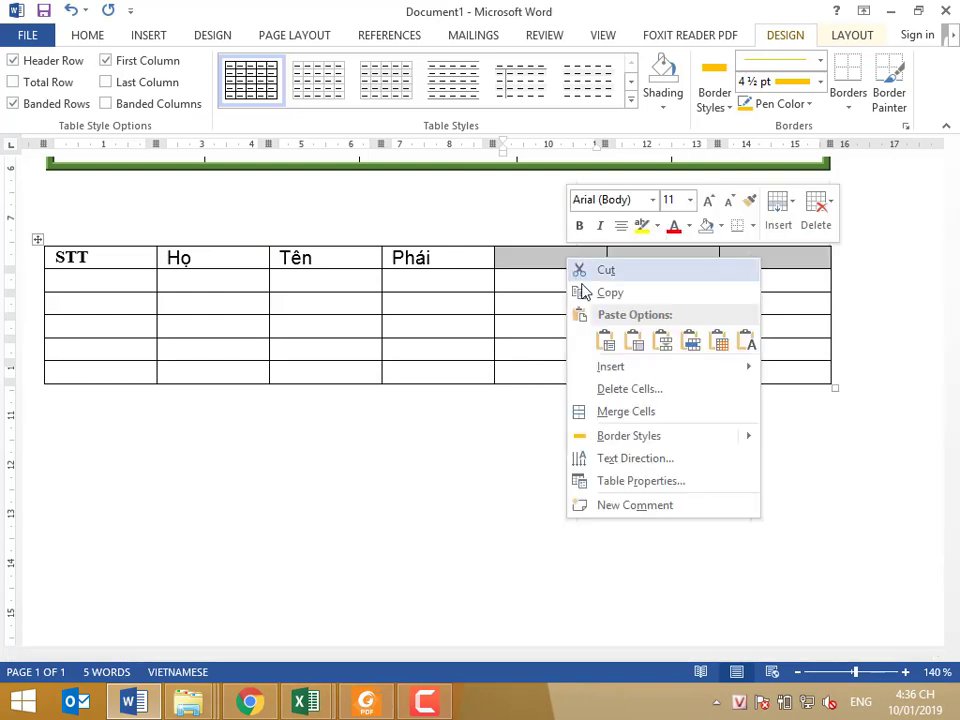
{"action": "left_click", "coordinate": [635, 342]}
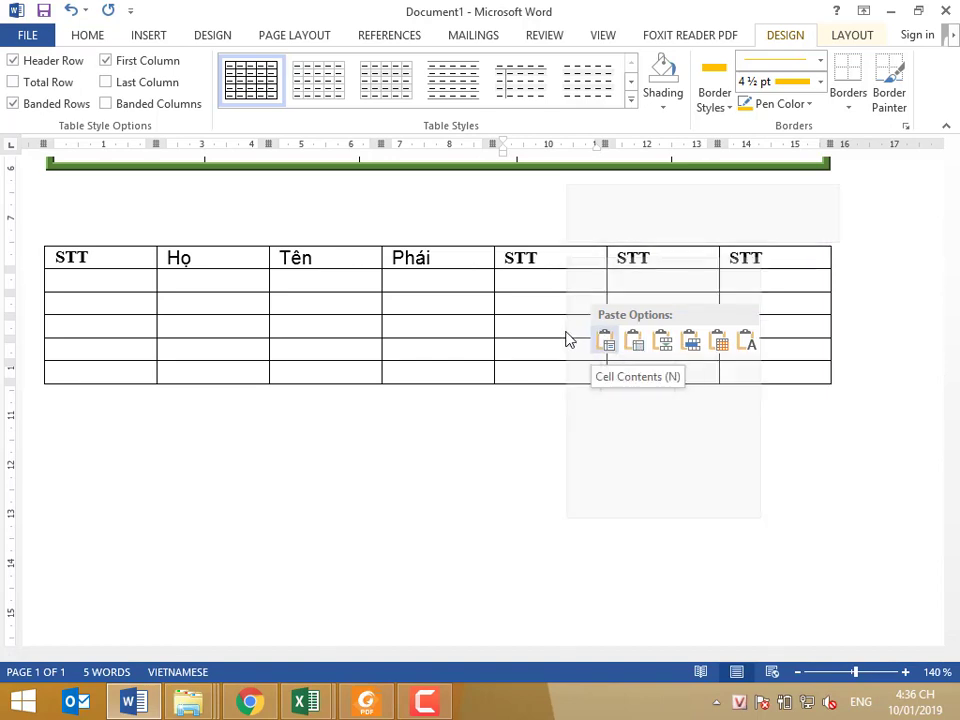
{"action": "right_click", "coordinate": [568, 262]}
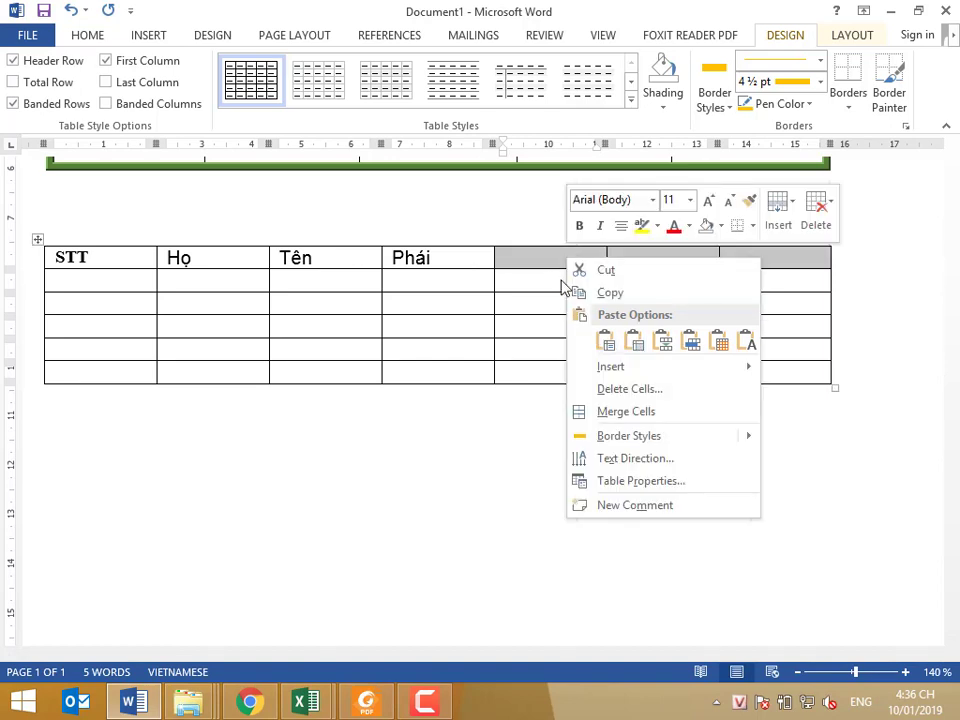
{"action": "left_click", "coordinate": [618, 416]}
{"action": "left_click", "coordinate": [645, 264]}
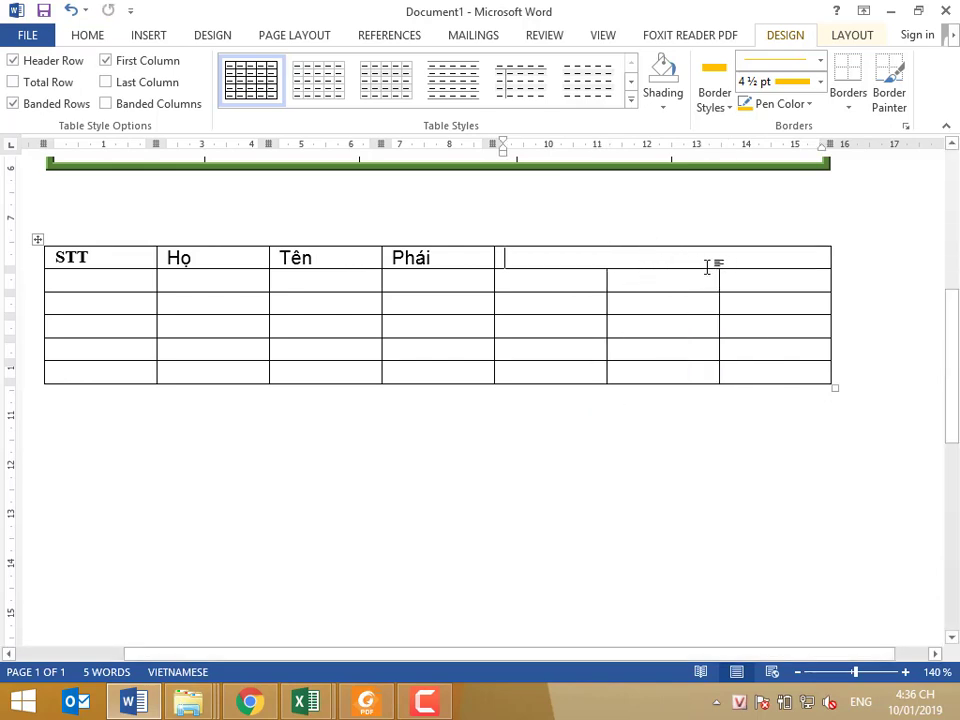
{"action": "type", "text": "Điểm"}
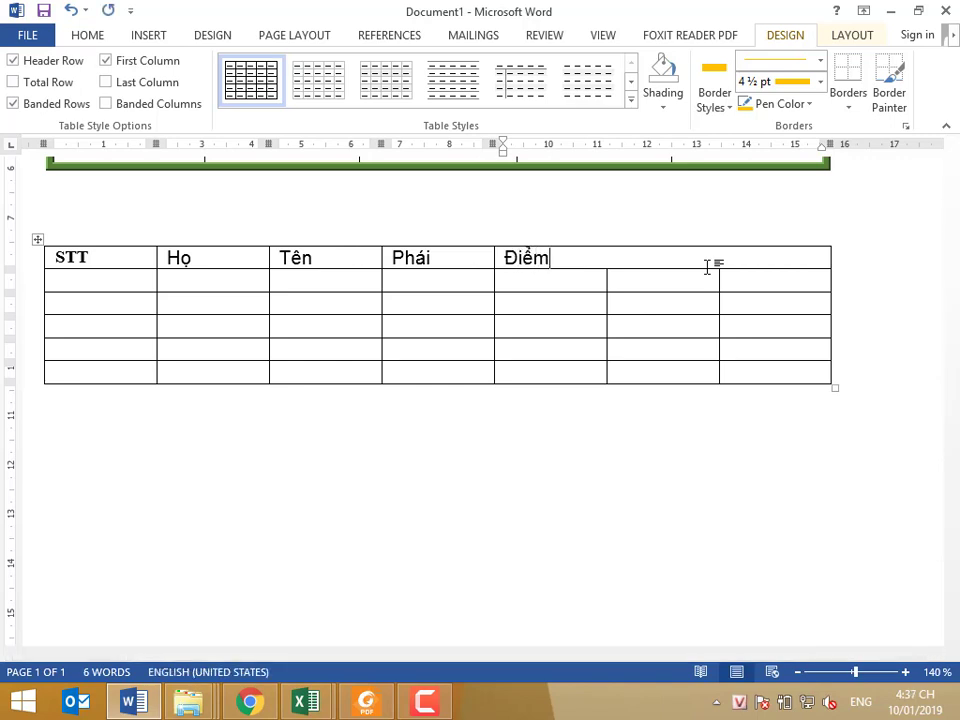
{"action": "key", "text": "Tab"}
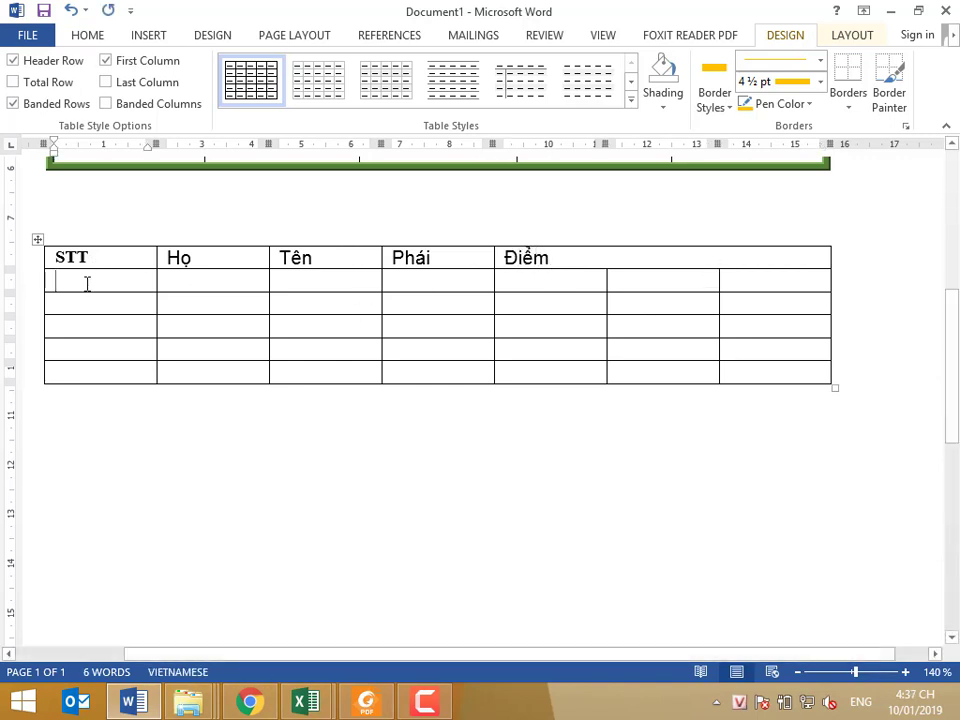
Check the STT heading in the PDF's Bài 02 table, then merge the STT cell with the cell below it in the Word table.
{"action": "key", "text": "alt+Tab"}
{"action": "key", "text": "Tab"}
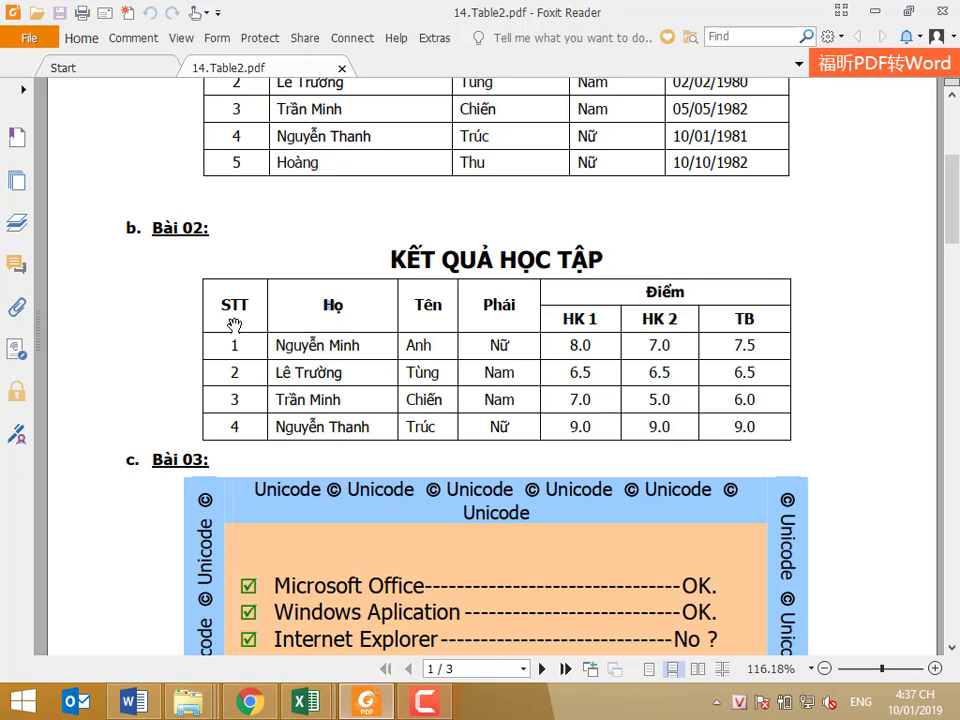
{"action": "key", "text": "alt+Tab"}
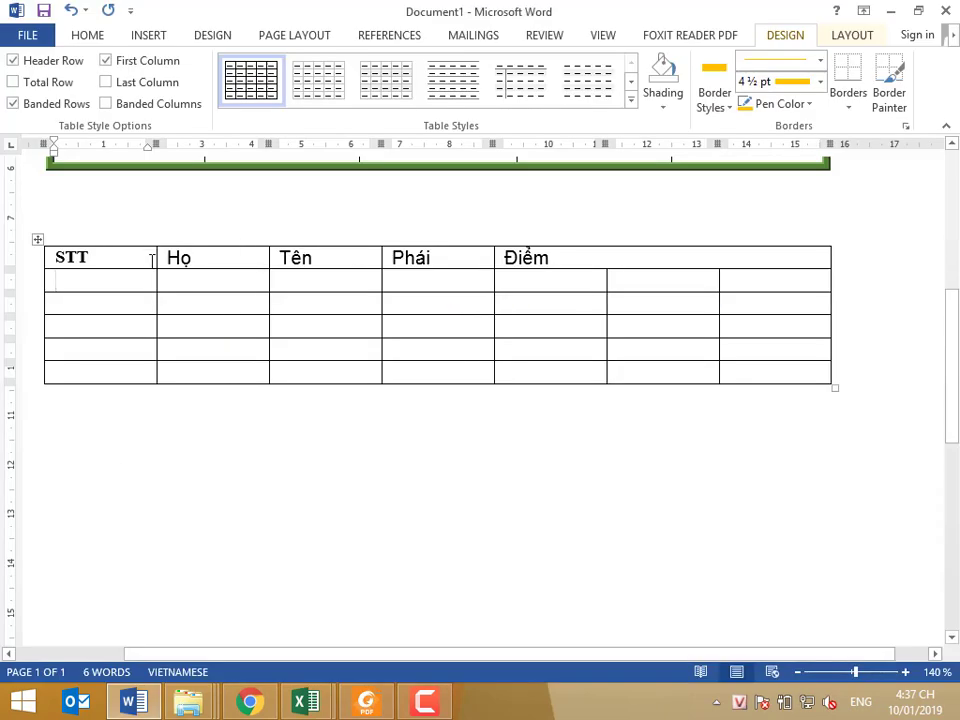
{"action": "left_click_drag", "start_coordinate": [135, 262], "coordinate": [129, 281]}
{"action": "right_click", "coordinate": [129, 281]}
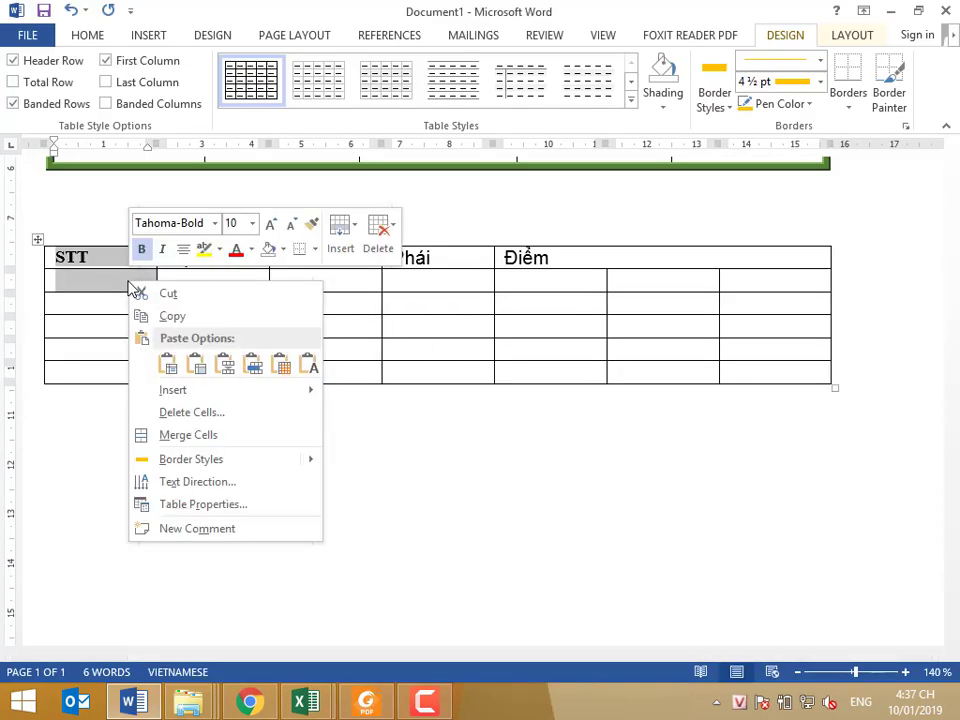
{"action": "left_click", "coordinate": [192, 436]}
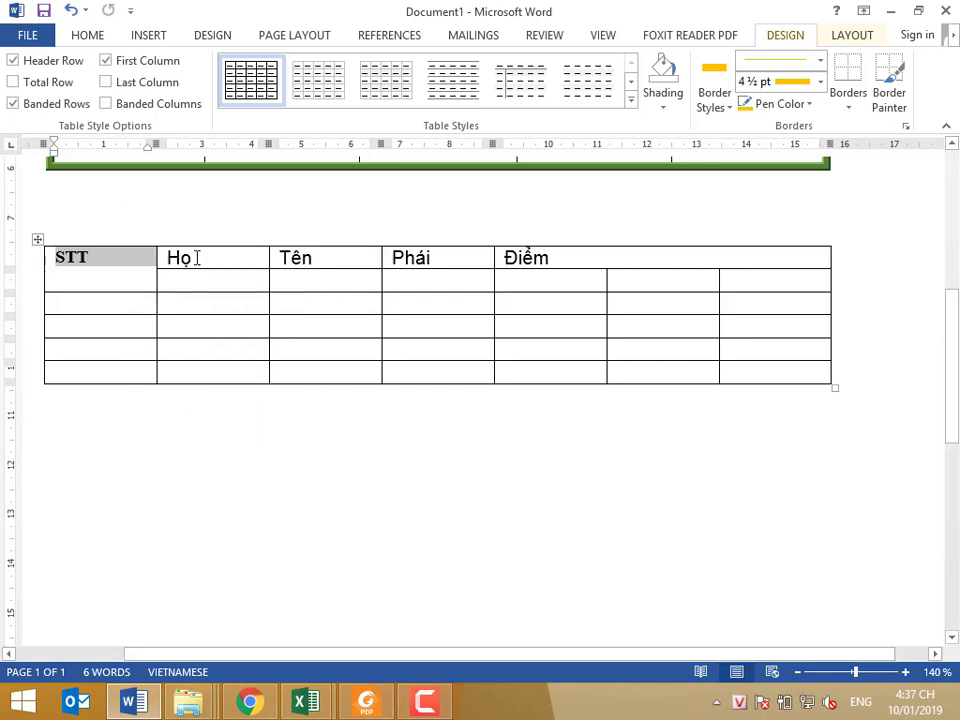
Merge each of the Họ, Tên and Phái header cells with the empty cell directly below it.
{"action": "left_click_drag", "start_coordinate": [196, 258], "coordinate": [195, 274]}
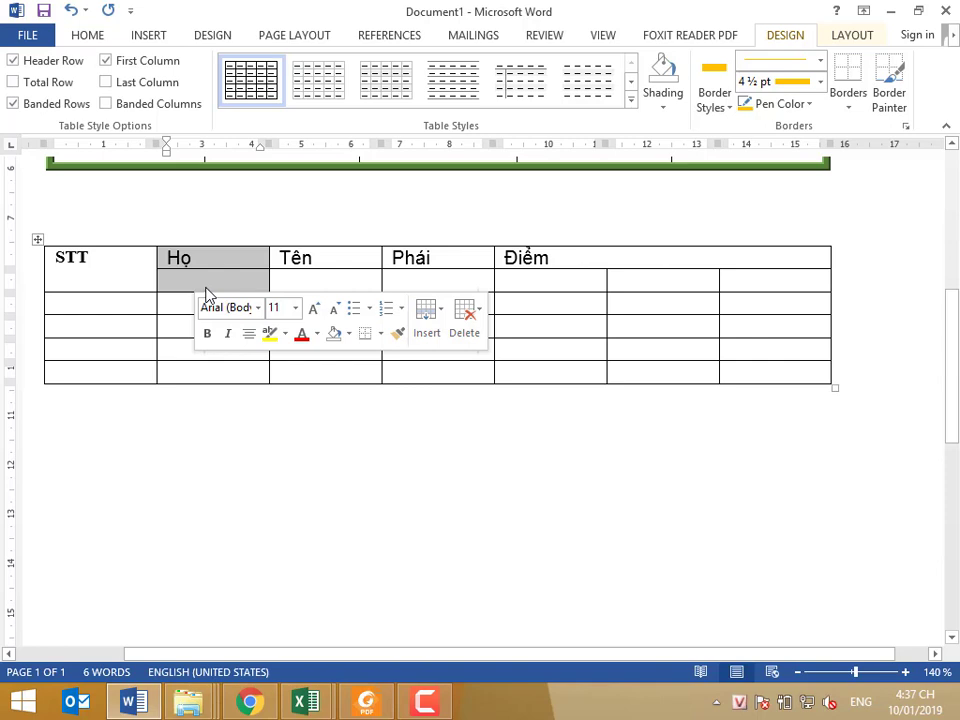
{"action": "key", "text": "alt+j"}
{"action": "key", "text": "l"}
{"action": "key", "text": "m"}
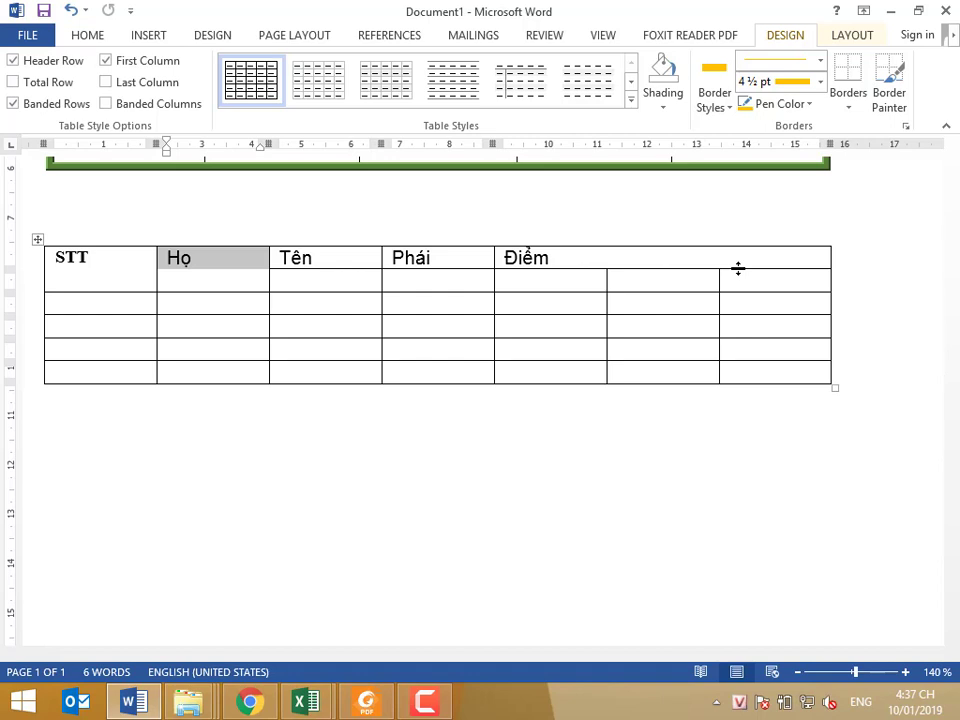
{"action": "left_click_drag", "start_coordinate": [372, 270], "coordinate": [373, 283]}
{"action": "left_click_drag", "start_coordinate": [428, 258], "coordinate": [428, 274]}
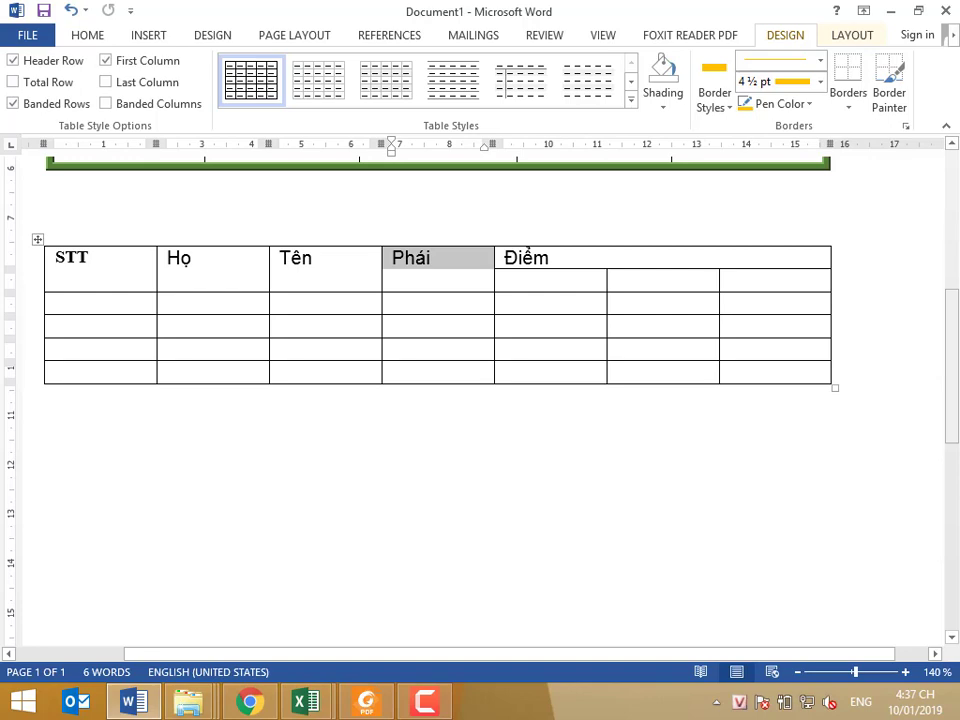
Enter the subheadings HK 1, HK 2 and TB in the three cells under Điểm.
{"action": "left_click", "coordinate": [575, 281]}
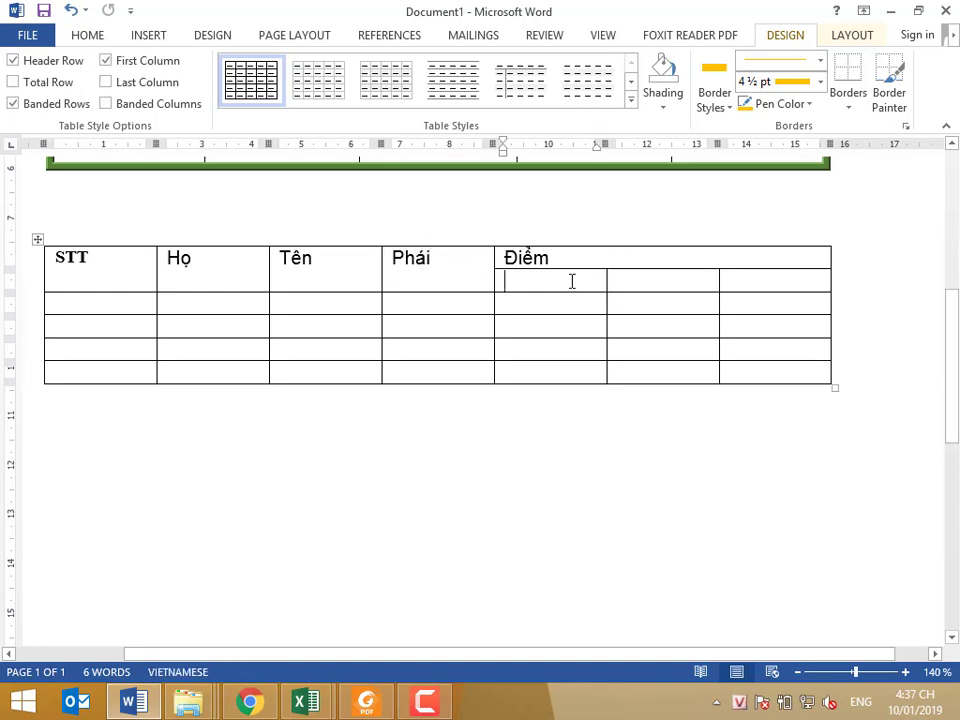
{"action": "key", "text": "alt+Tab"}
{"action": "key", "text": "alt+Tab"}
{"action": "type", "text": "HK 1"}
{"action": "key", "text": "Tab"}
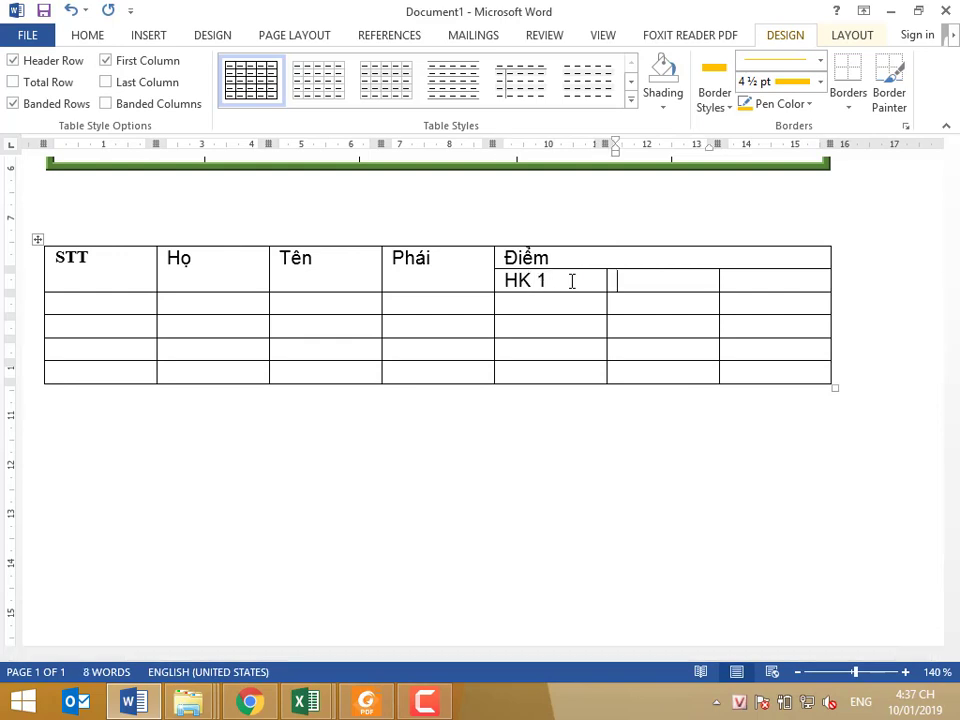
{"action": "type", "text": "HK 2"}
{"action": "key", "text": "Tab"}
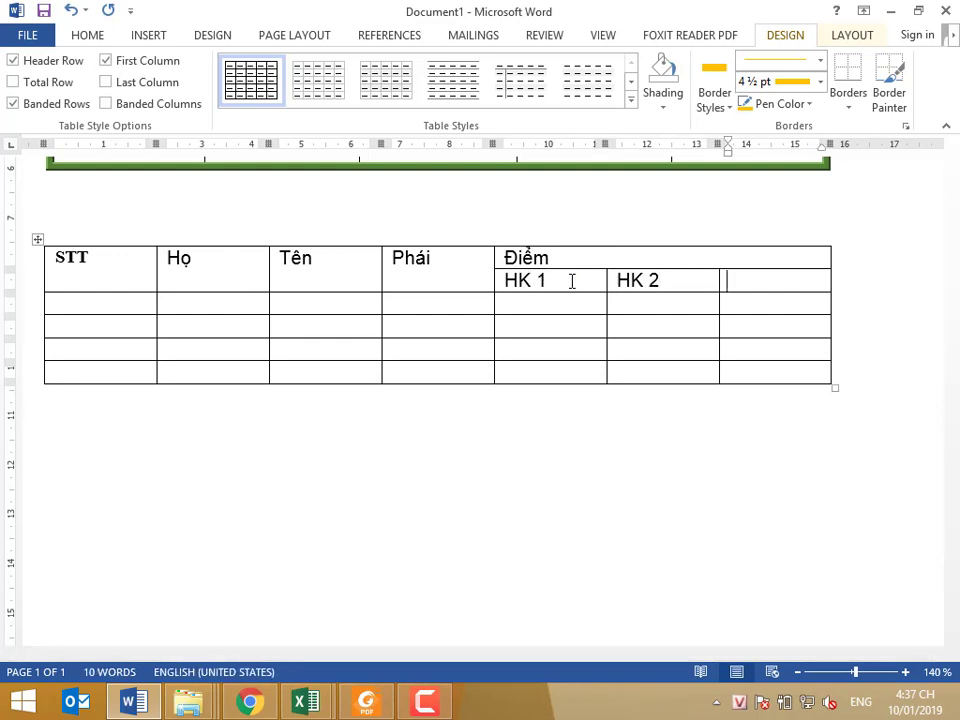
{"action": "type", "text": "TB"}
Compare the header with the PDF, then set the vertical alignment of all header cells in both header rows to Center.
{"action": "left_click", "coordinate": [118, 274]}
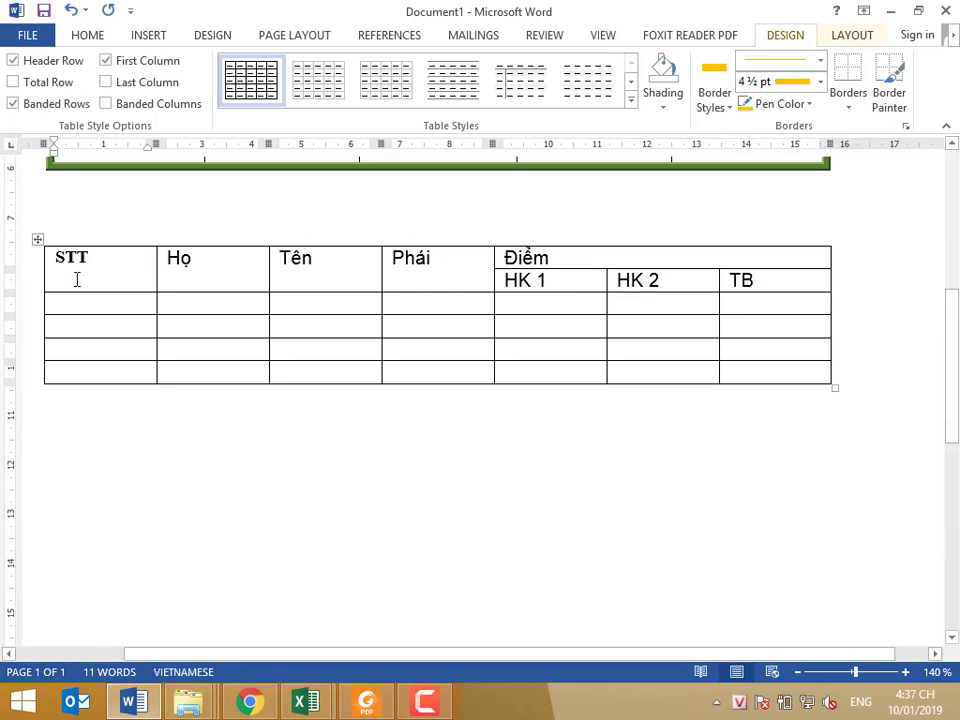
{"action": "key", "text": "alt+Tab"}
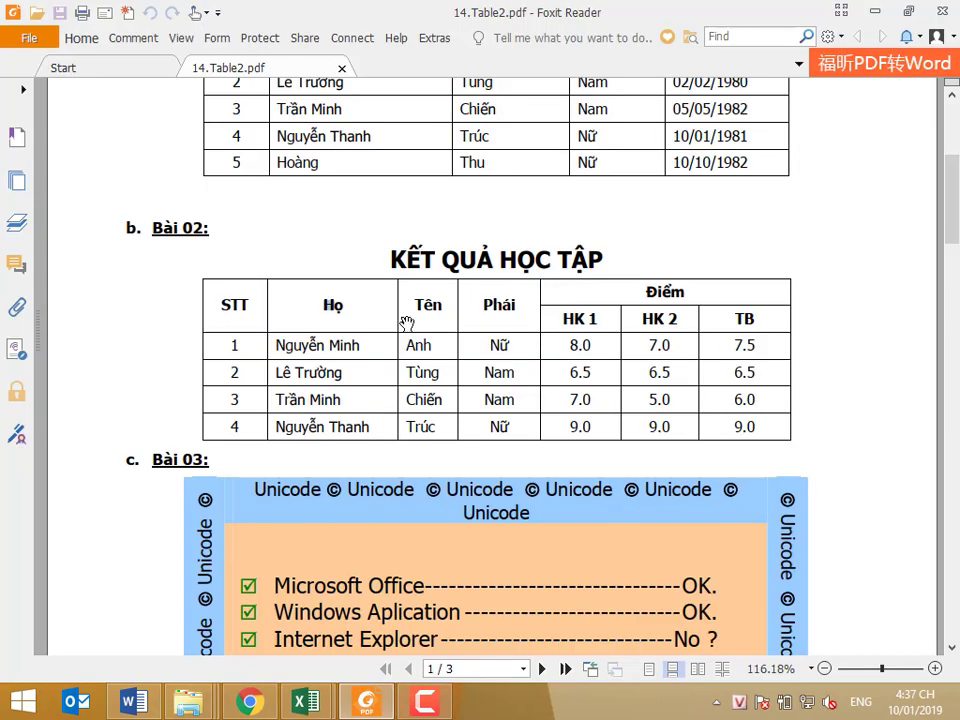
{"action": "key", "text": "alt+Tab"}
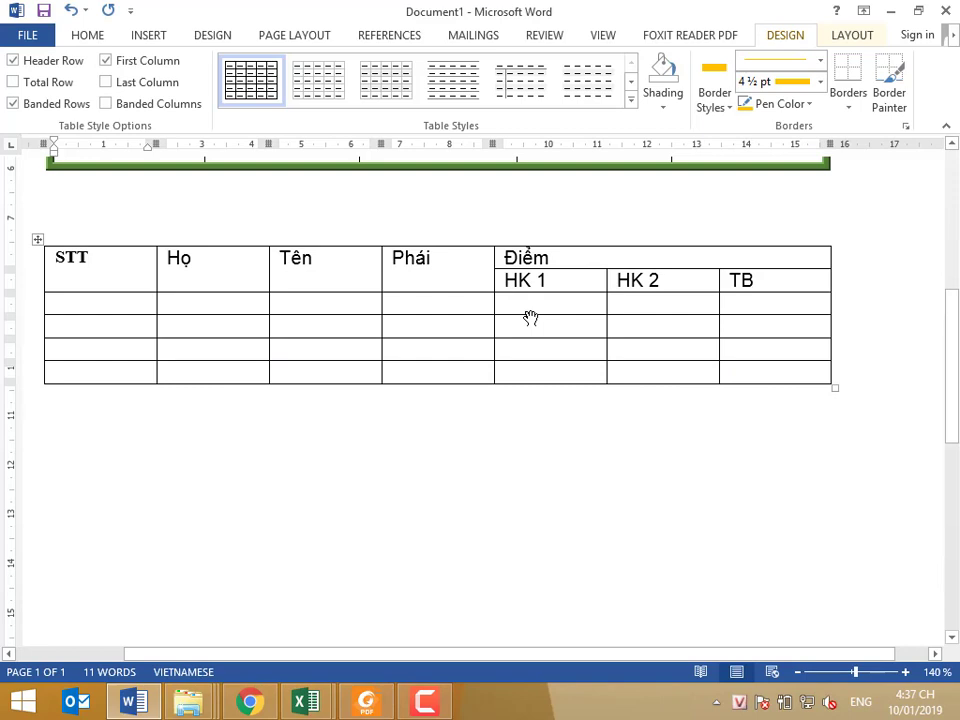
{"action": "left_click_drag", "start_coordinate": [101, 259], "coordinate": [549, 260]}
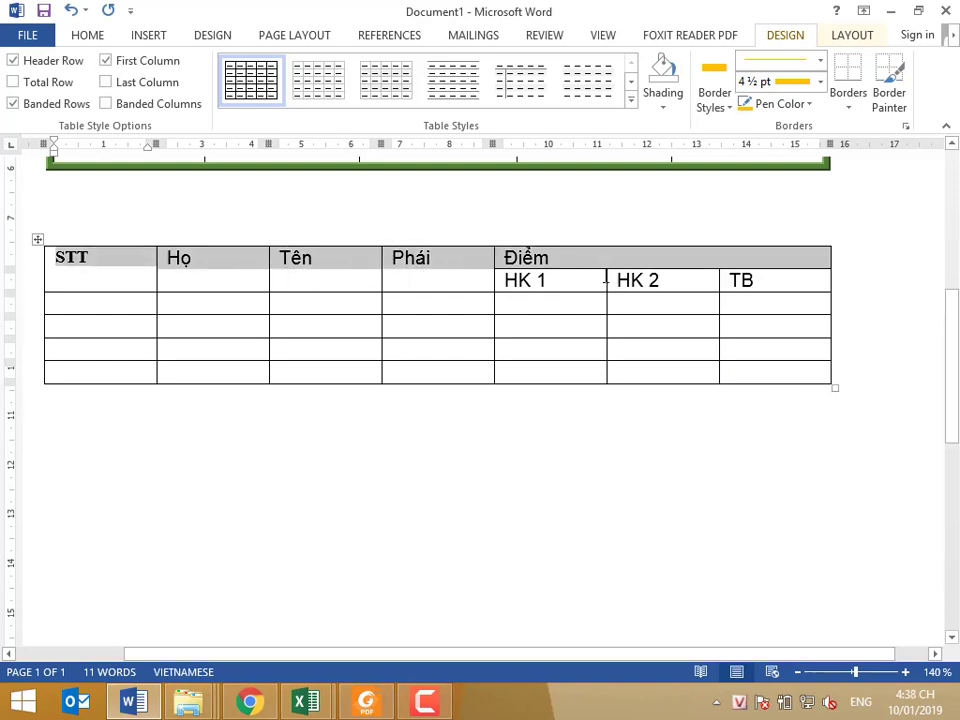
{"action": "left_click_drag", "start_coordinate": [605, 280], "coordinate": [765, 275]}
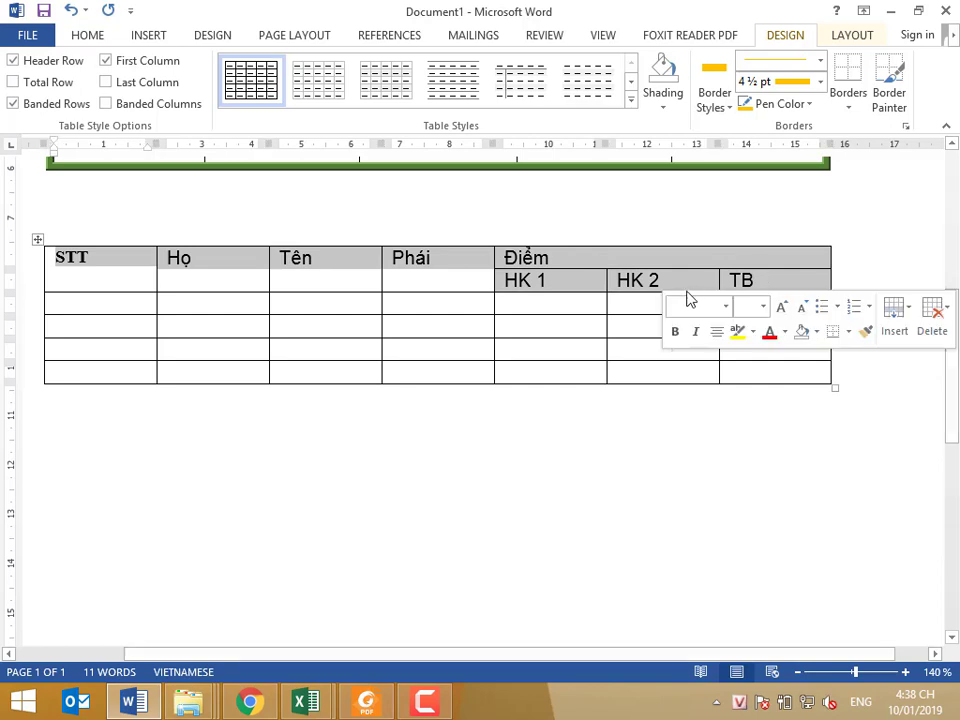
{"action": "right_click", "coordinate": [655, 289]}
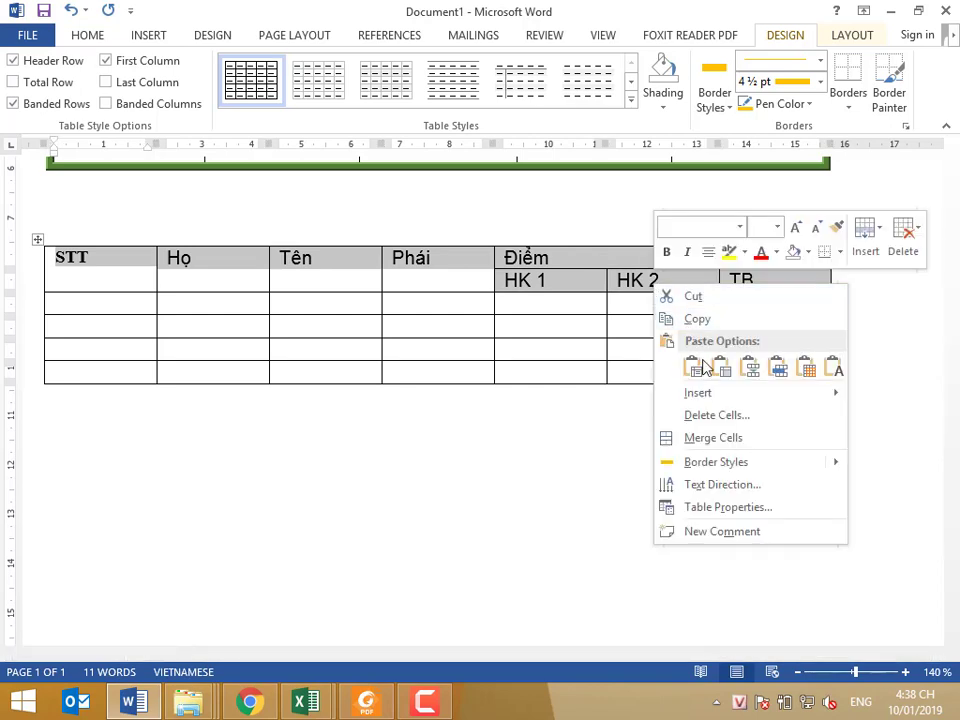
{"action": "left_click", "coordinate": [724, 510]}
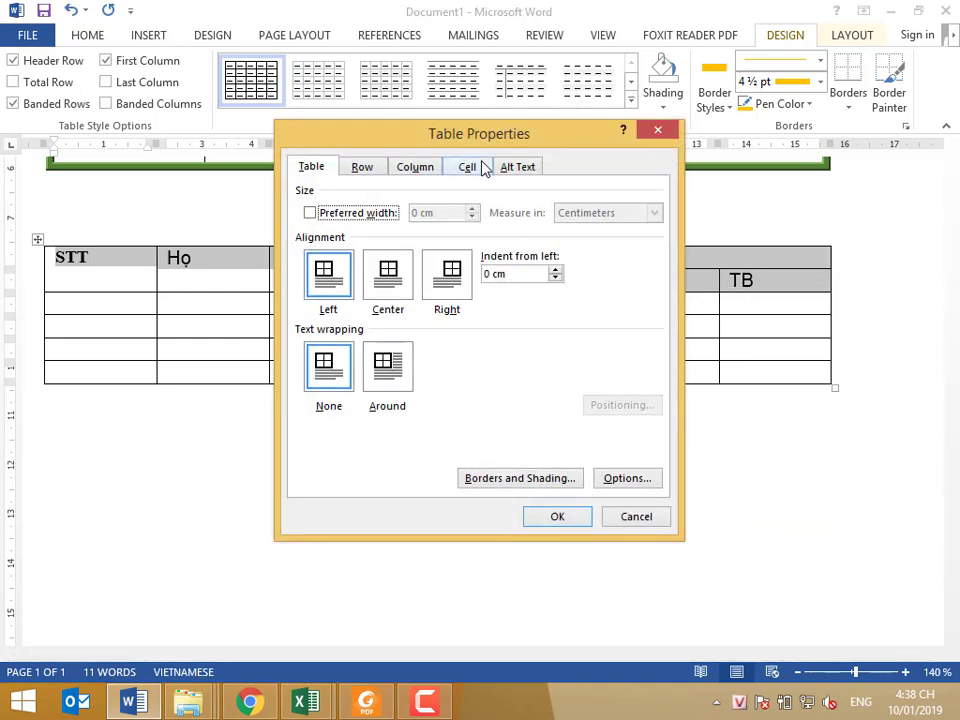
{"action": "left_click", "coordinate": [468, 167]}
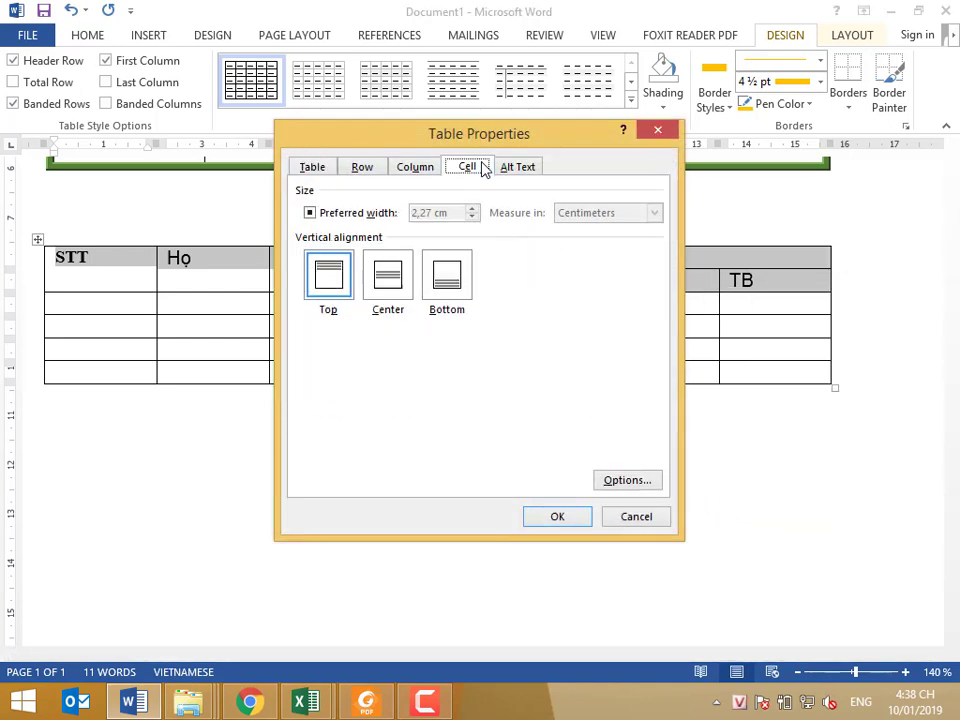
{"action": "left_click", "coordinate": [388, 283]}
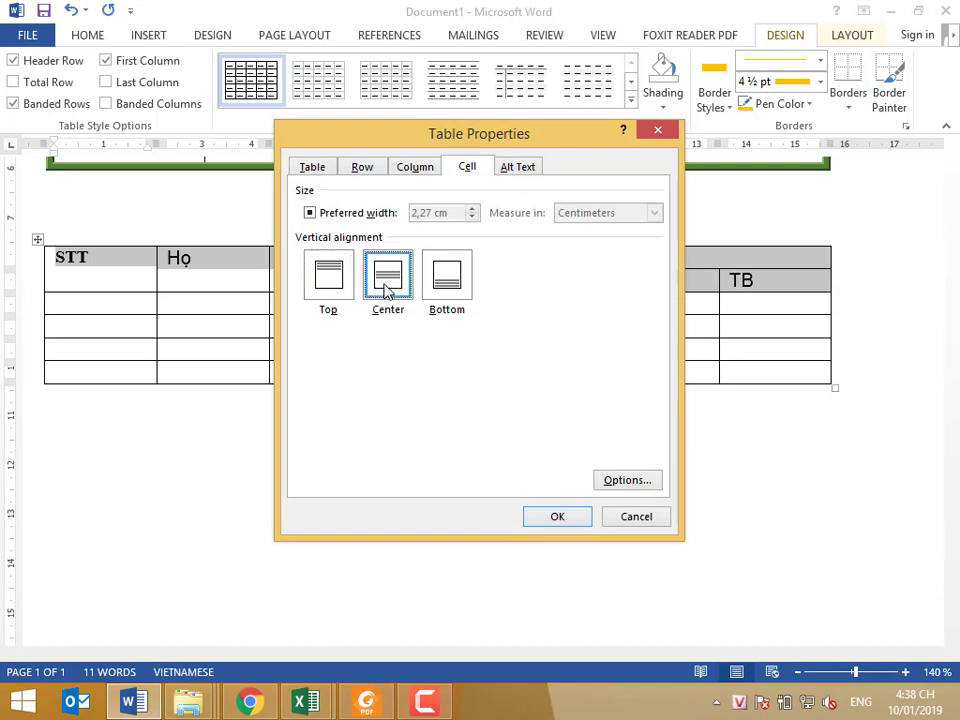
{"action": "left_click", "coordinate": [555, 516]}
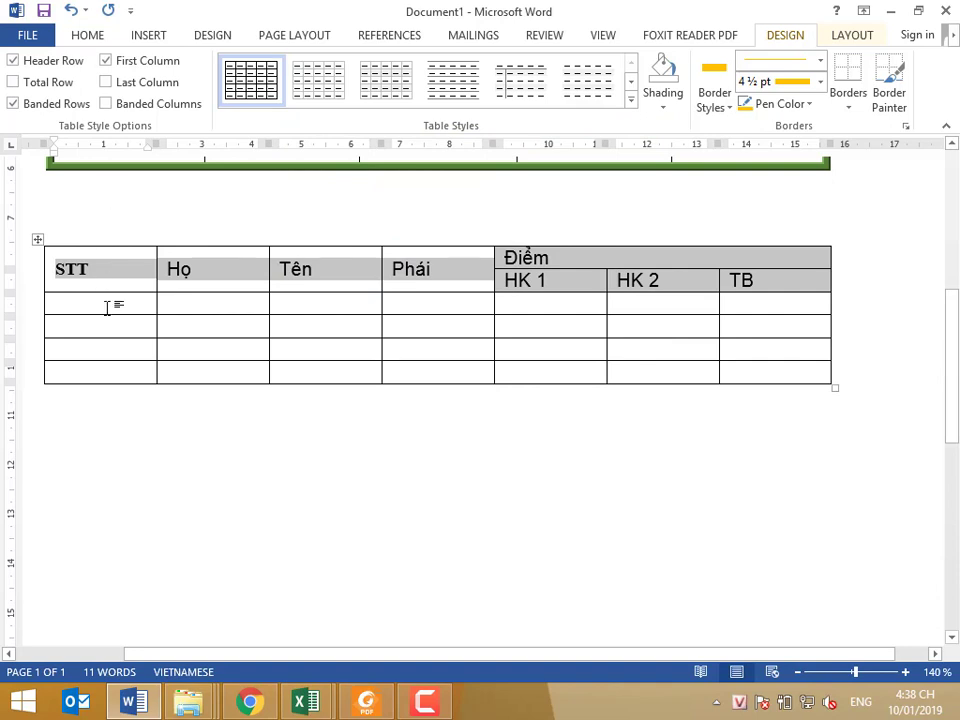
Center the text of the selected header cells horizontally.
{"action": "left_click", "coordinate": [90, 37]}
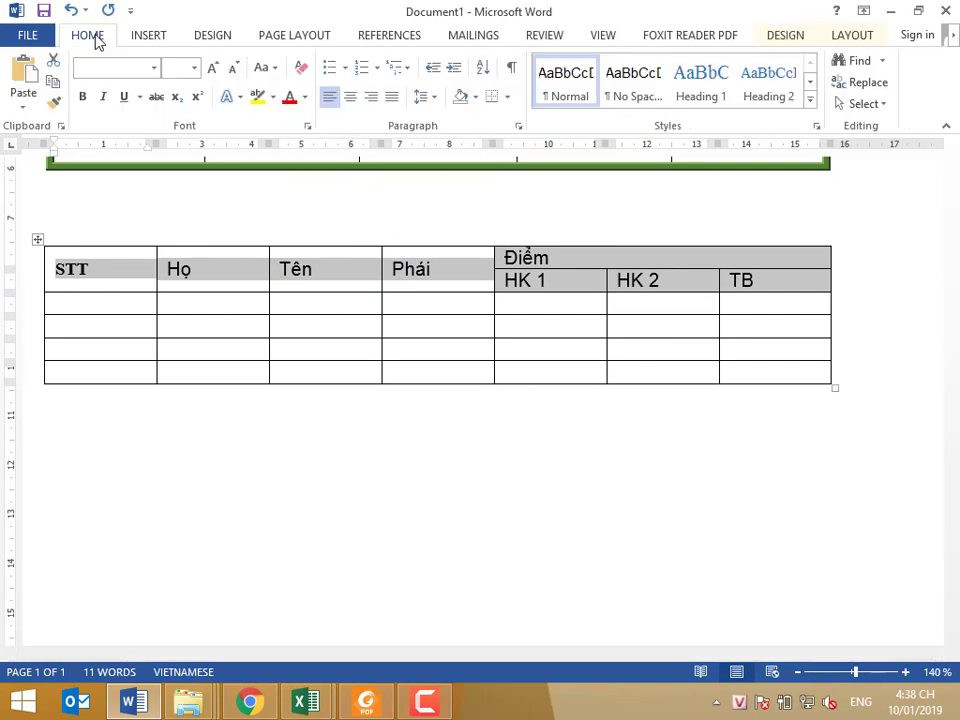
{"action": "left_click", "coordinate": [352, 97]}
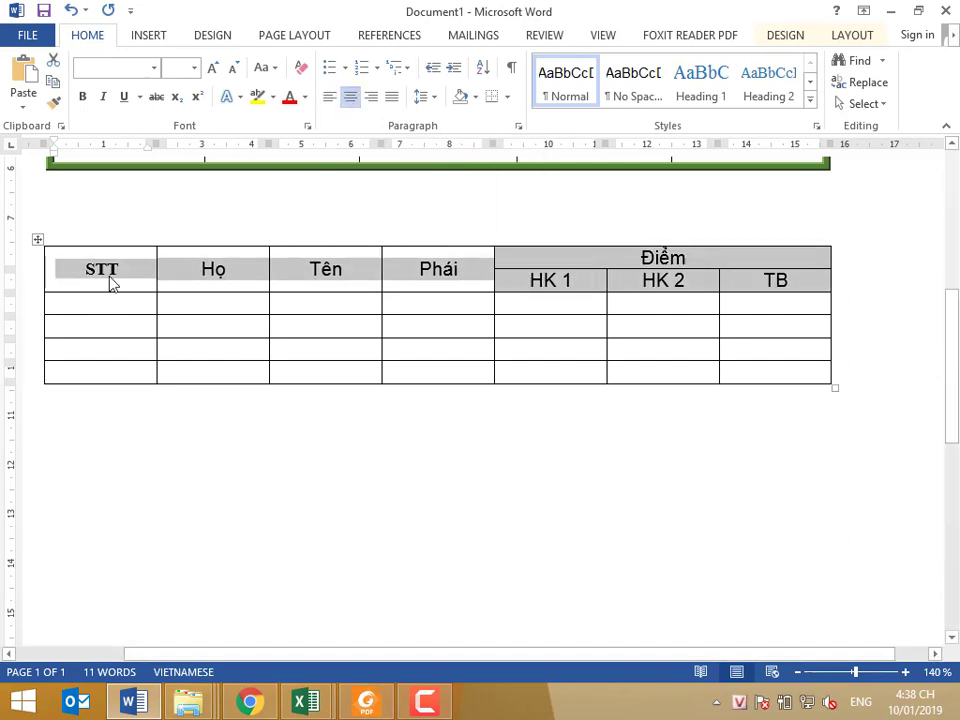
{"action": "left_click", "coordinate": [688, 262]}
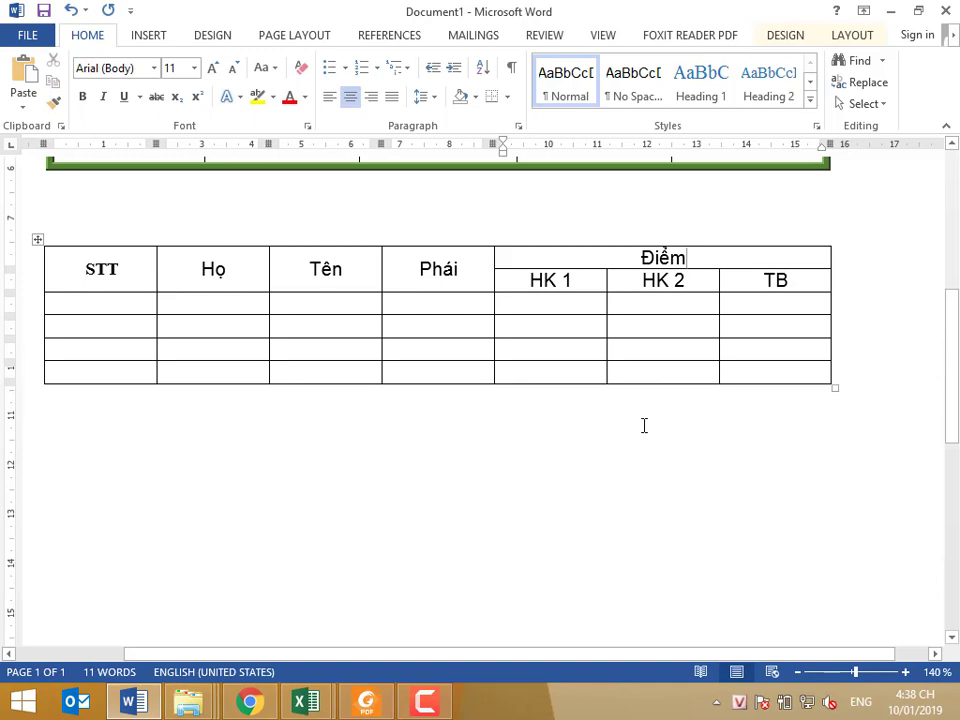
Check the Bài 03 layout in the PDF, then insert a table with 3 columns and 2 rows a few lines below the Word table.
{"action": "key", "text": "alt+Tab"}
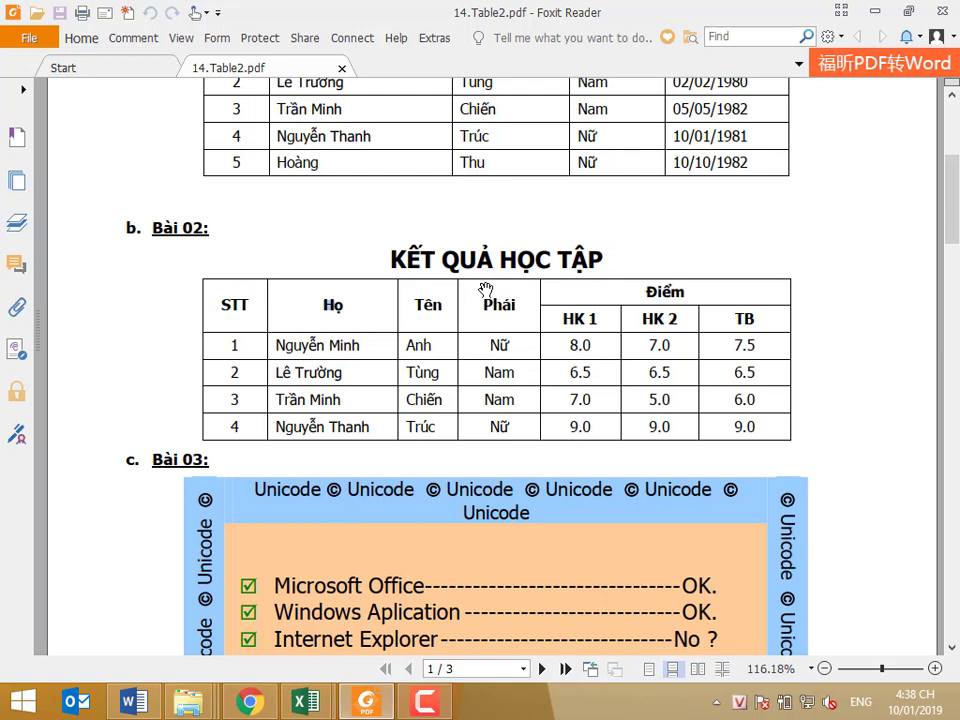
{"action": "scroll", "coordinate": [484, 293], "scroll_direction": "down", "scroll_amount": 3}
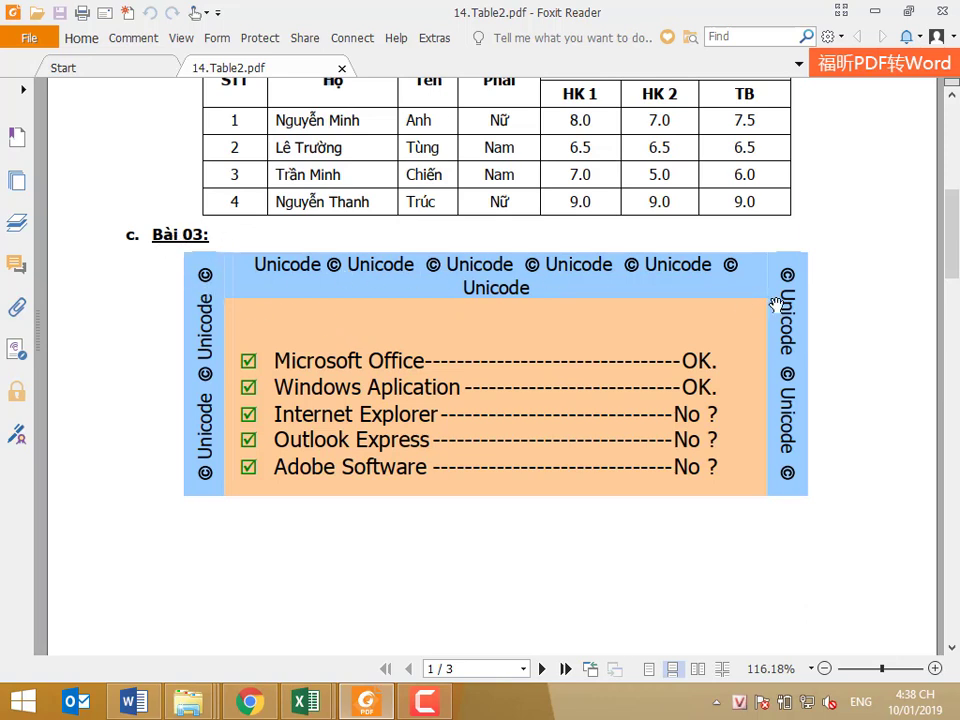
{"action": "key", "text": "alt+Tab"}
{"action": "left_click", "coordinate": [141, 476]}
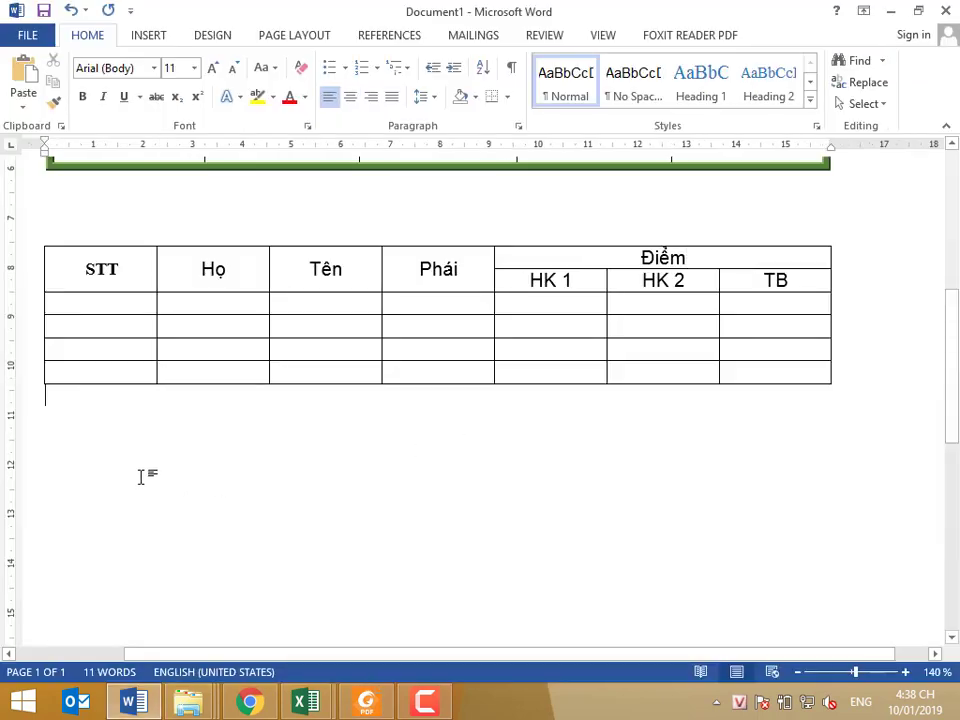
{"action": "key", "text": "Return"}
{"action": "key", "text": "Return"}
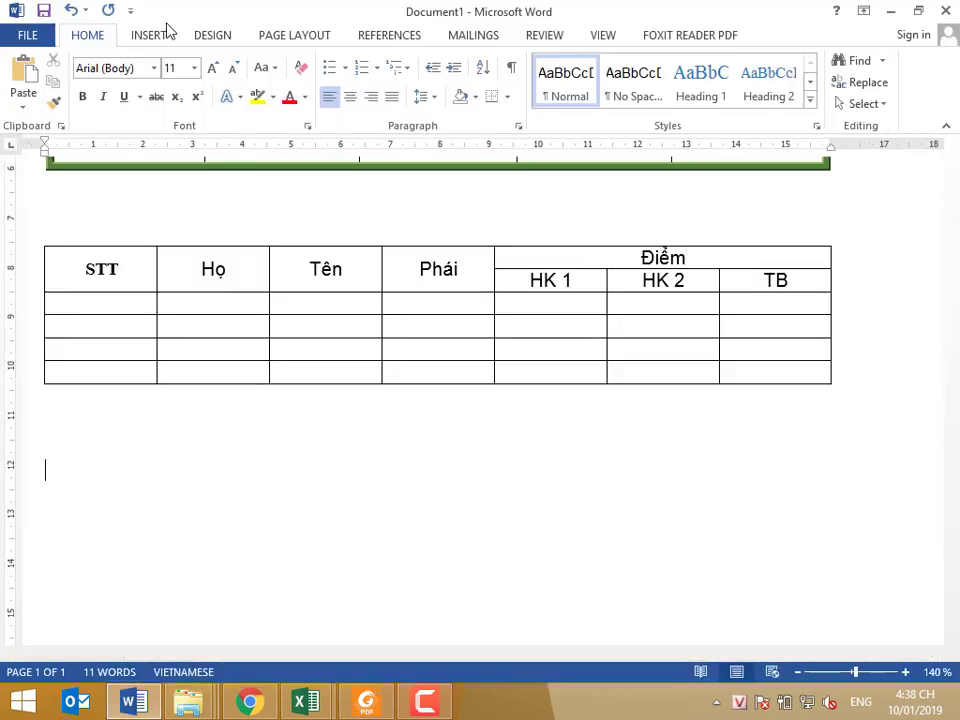
{"action": "left_click", "coordinate": [150, 35]}
{"action": "left_click", "coordinate": [62, 68]}
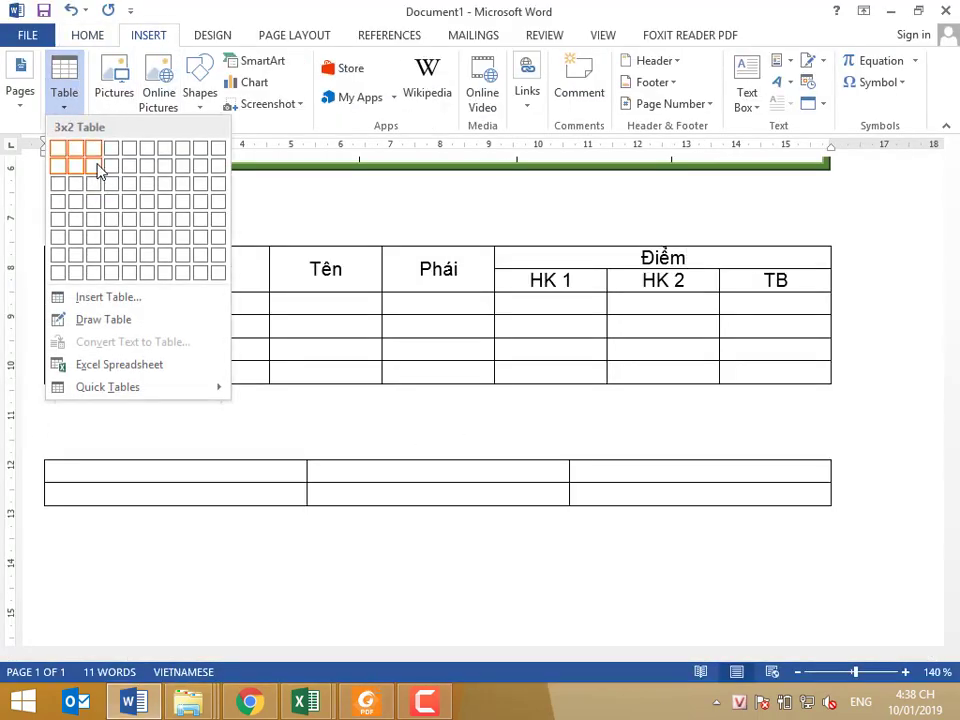
{"action": "left_click", "coordinate": [95, 166]}
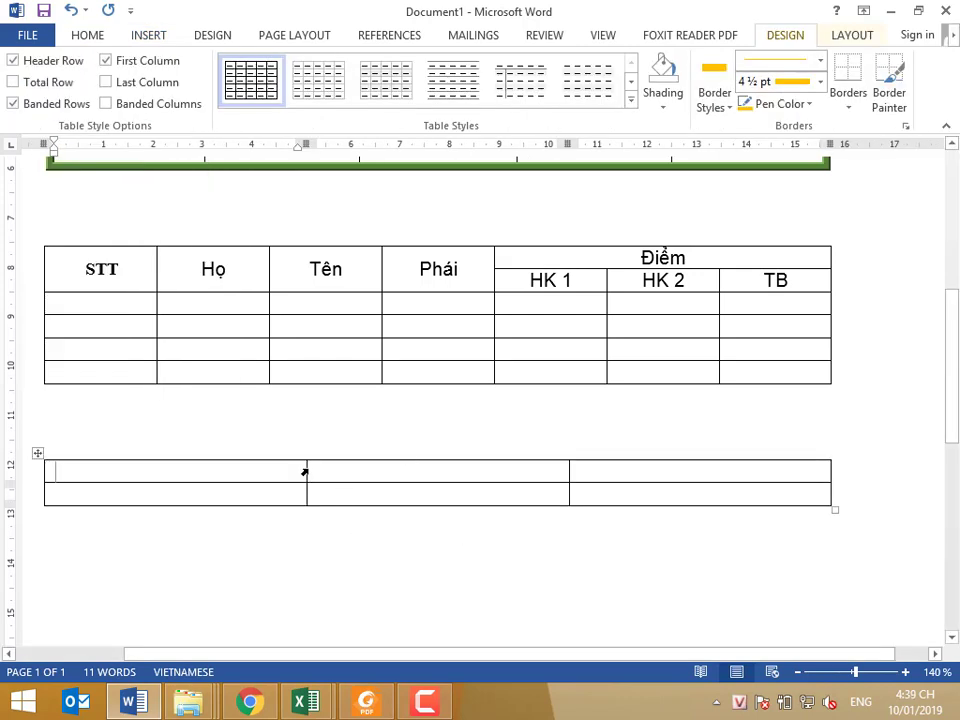
Narrow the new table's first column to about 1.5 cm and its last column to about 1.2 cm, widening the middle column.
{"action": "left_click_drag", "start_coordinate": [304, 467], "coordinate": [118, 470]}
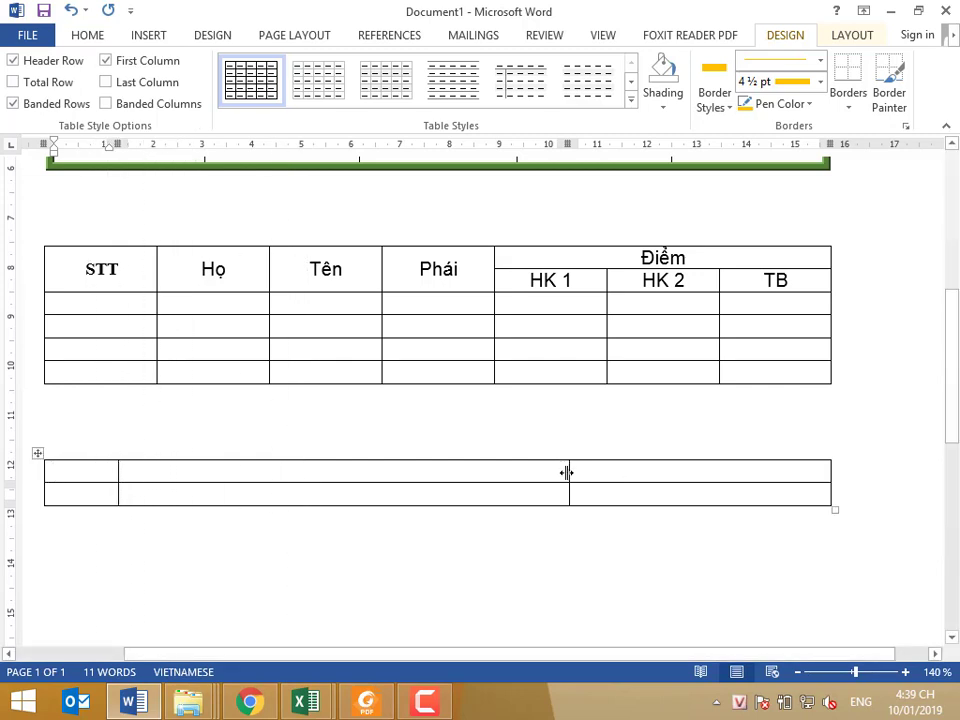
{"action": "left_click_drag", "start_coordinate": [566, 472], "coordinate": [773, 474]}
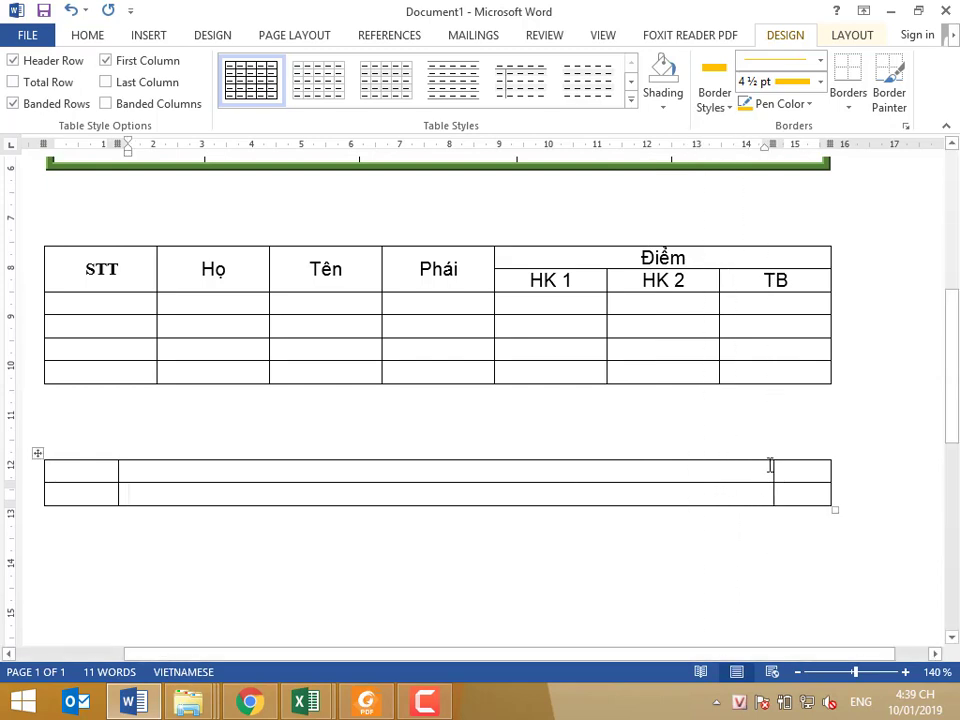
{"action": "left_click_drag", "start_coordinate": [718, 506], "coordinate": [697, 495]}
{"action": "left_click", "coordinate": [645, 469]}
Add five rows at the end of the new three-column table, making seven rows in all.
{"action": "left_click", "coordinate": [808, 490]}
{"action": "key", "text": "Tab"}
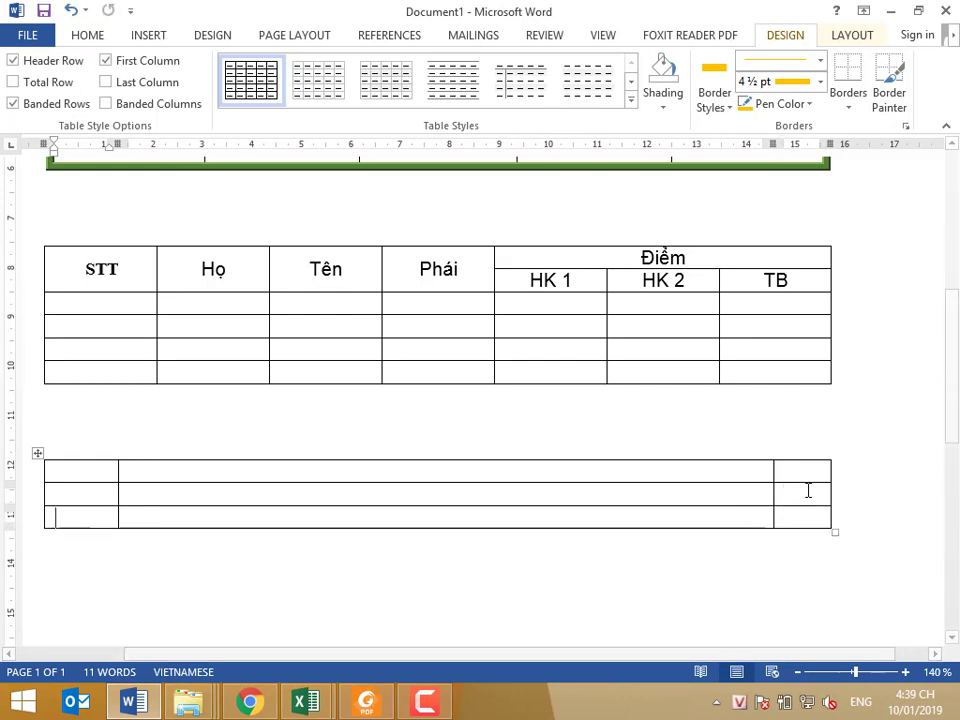
{"action": "left_click", "coordinate": [812, 514]}
{"action": "key", "text": "Tab"}
{"action": "left_click", "coordinate": [808, 547]}
{"action": "key", "text": "Tab"}
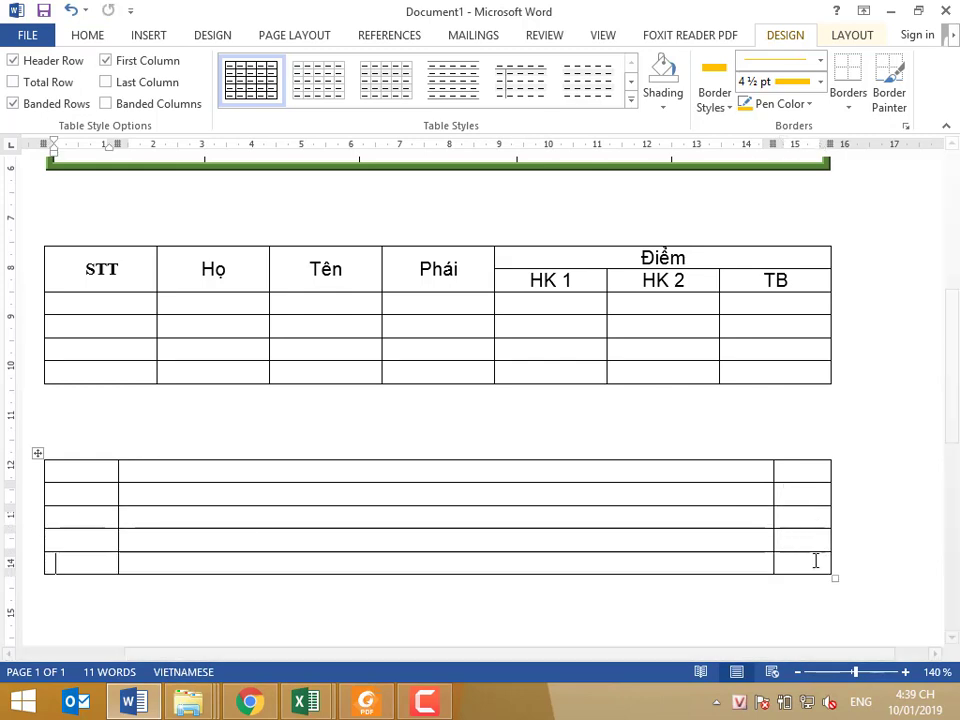
{"action": "left_click", "coordinate": [814, 561]}
{"action": "key", "text": "Tab"}
{"action": "left_click", "coordinate": [815, 589]}
{"action": "key", "text": "Tab"}
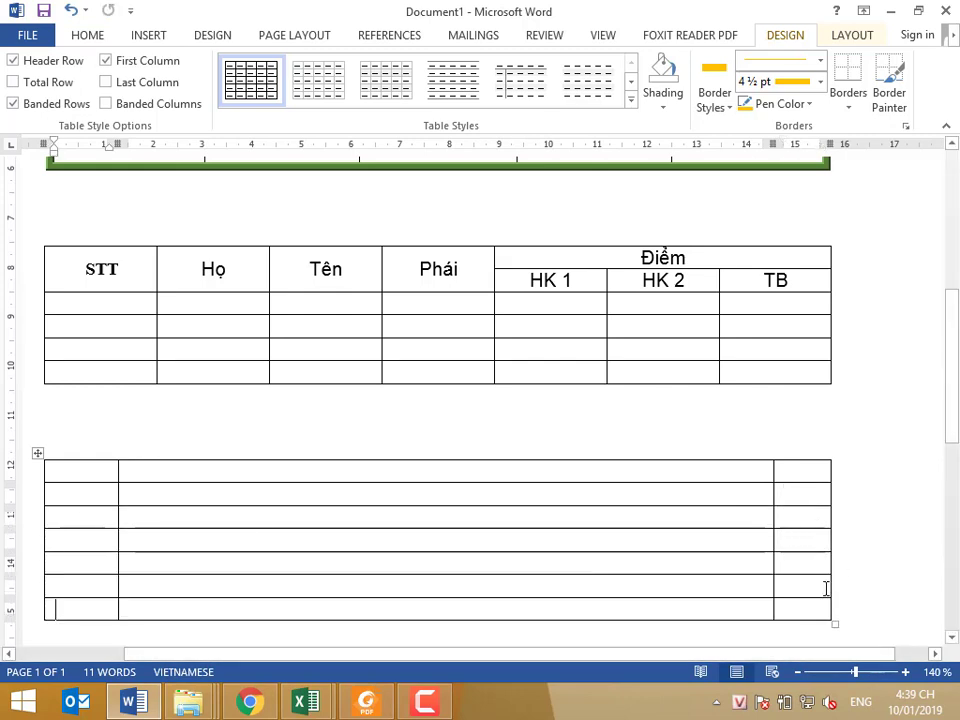
{"action": "scroll", "coordinate": [394, 510], "scroll_direction": "down", "scroll_amount": 3}
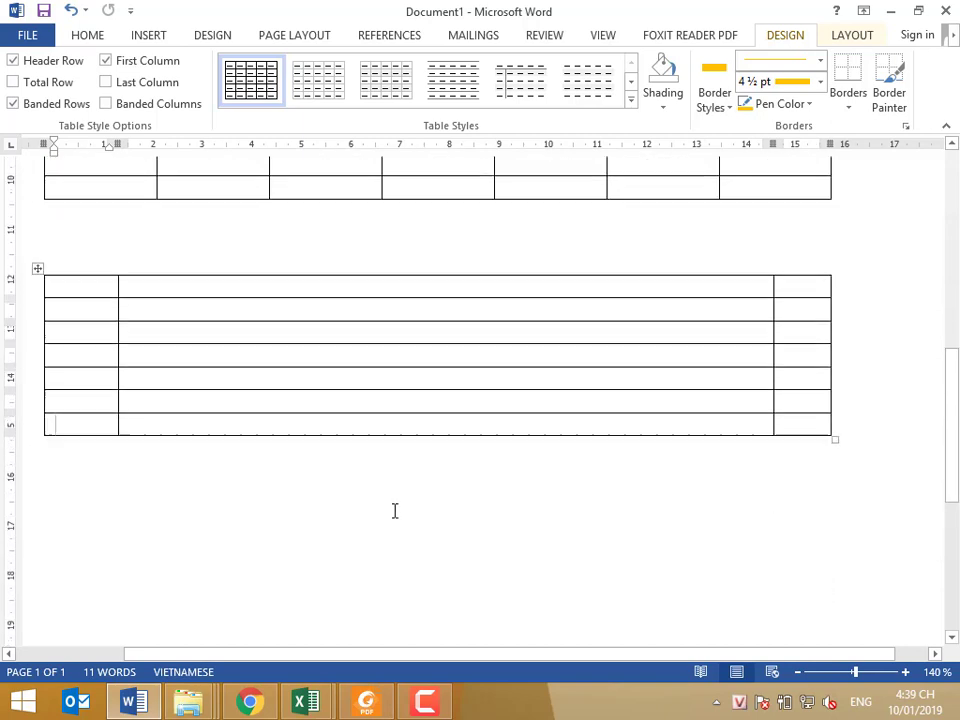
Delete the five lower rows of the three-column table, leaving two rows.
{"action": "right_click", "coordinate": [17, 412]}
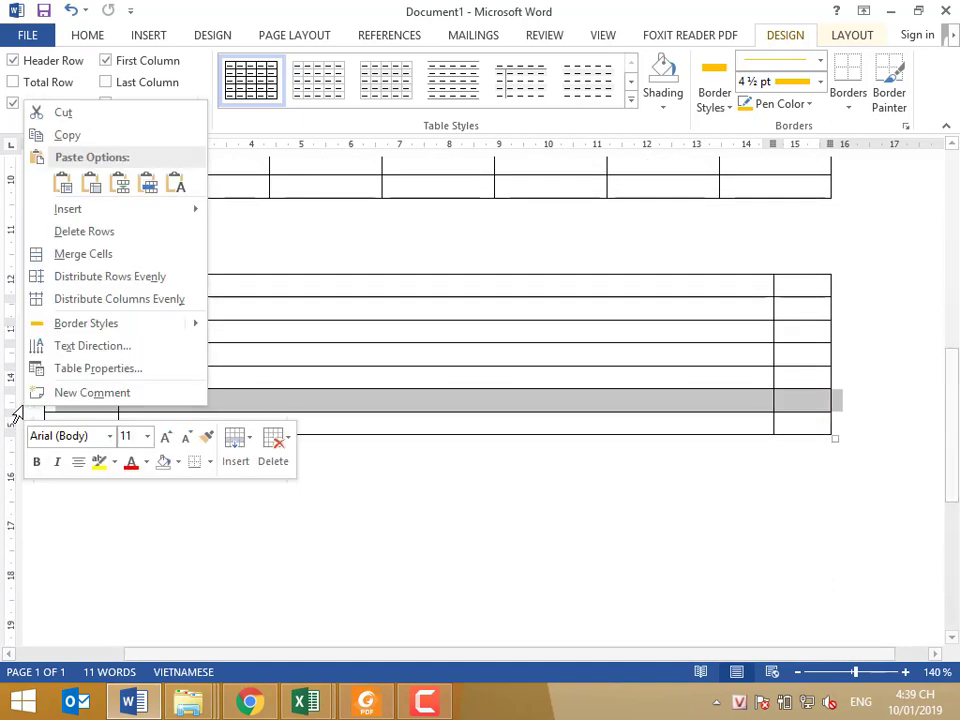
{"action": "left_click", "coordinate": [118, 234]}
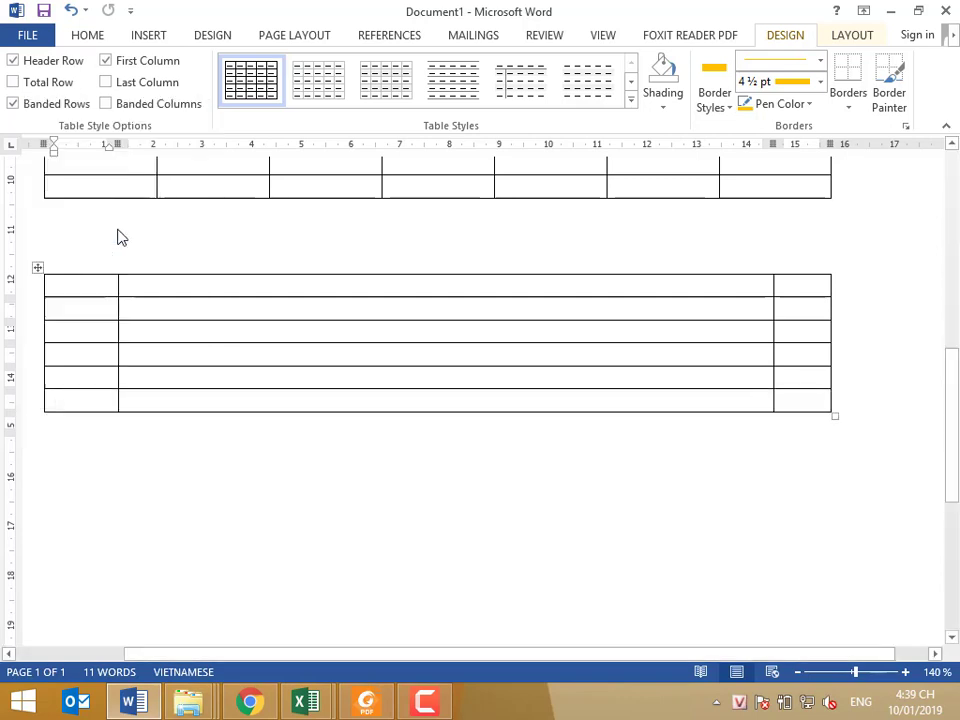
{"action": "mouse_move", "coordinate": [32, 353]}
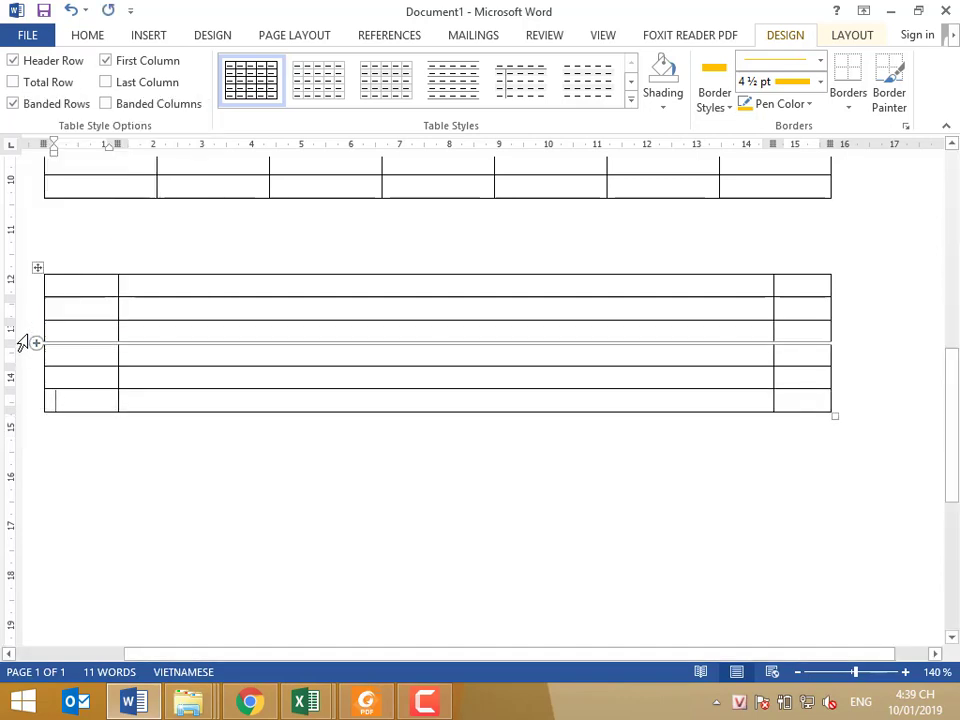
{"action": "left_click_drag", "start_coordinate": [21, 340], "coordinate": [15, 403]}
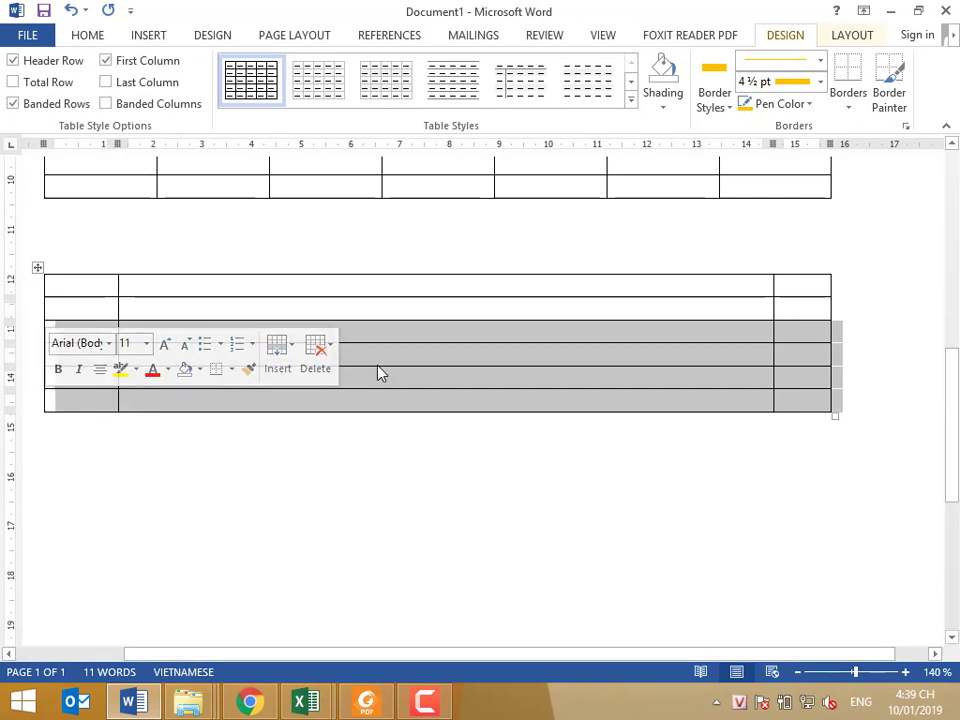
{"action": "left_click", "coordinate": [315, 350]}
{"action": "left_click", "coordinate": [367, 437]}
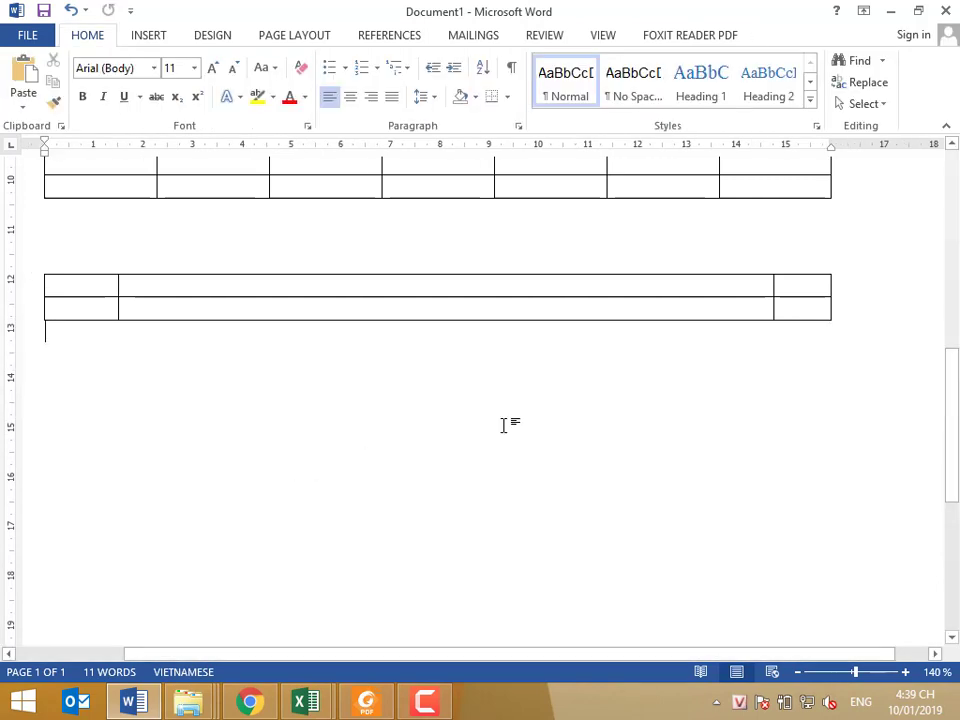
{"action": "left_click", "coordinate": [460, 271]}
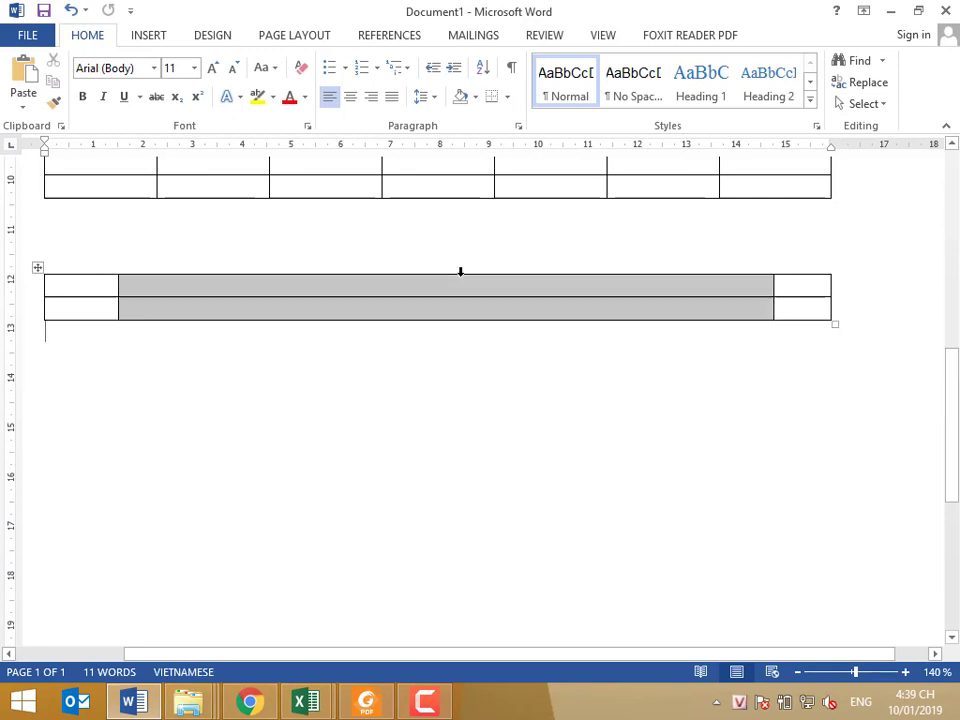
{"action": "right_click", "coordinate": [460, 271]}
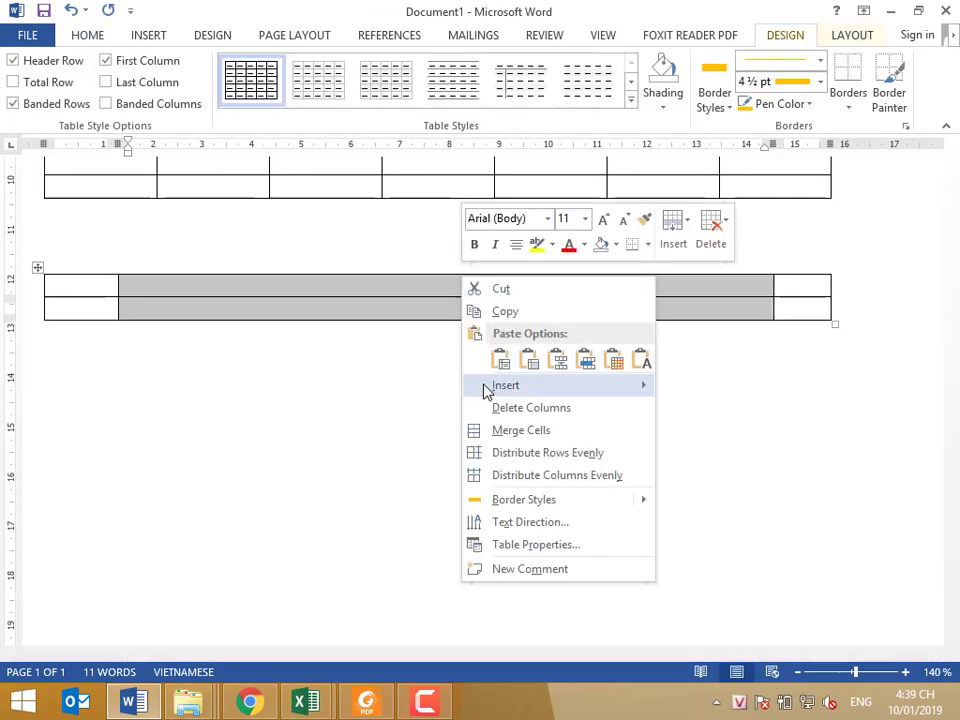
{"action": "mouse_move", "coordinate": [485, 389]}
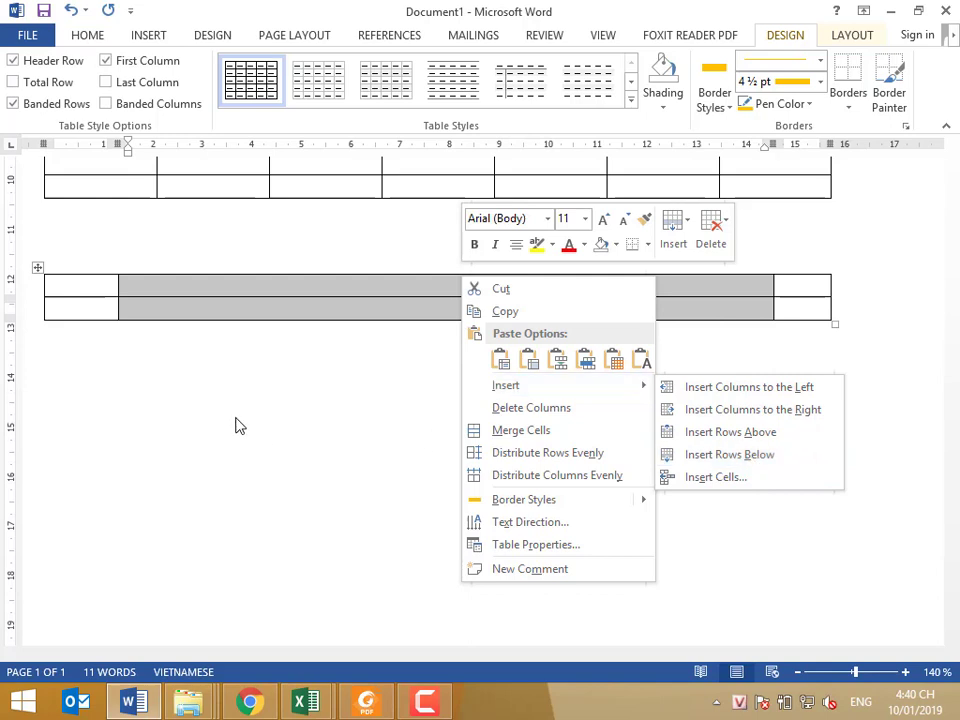
{"action": "left_click", "coordinate": [193, 302]}
Copy the Unicode heading text of Bài 03 from the PDF and paste it as plain text into the first row's middle cell.
{"action": "left_click", "coordinate": [199, 293]}
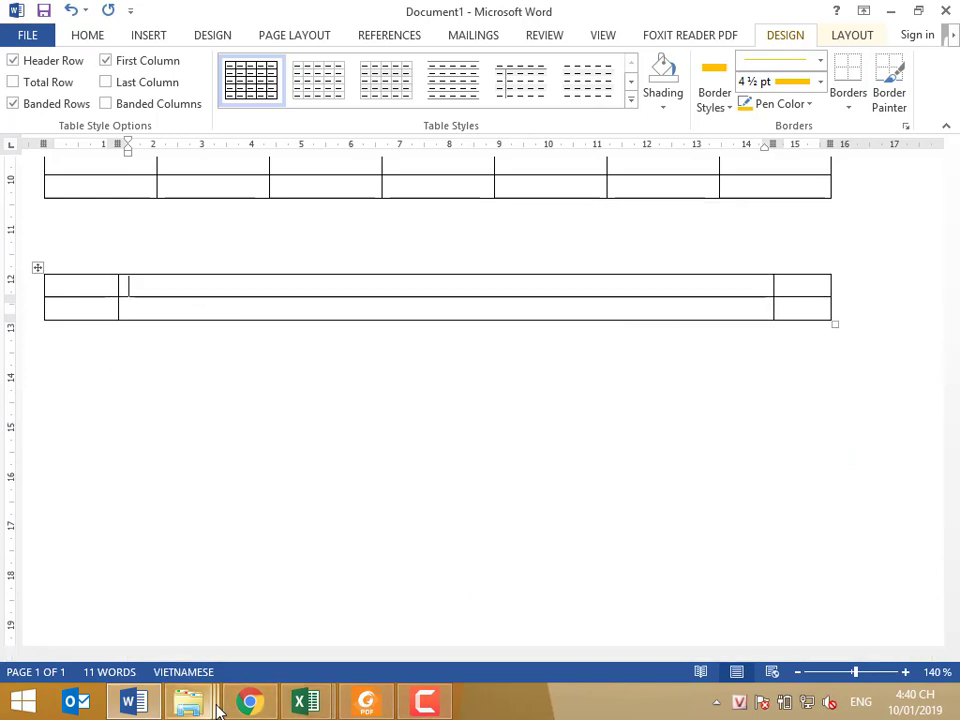
{"action": "left_click", "coordinate": [366, 702]}
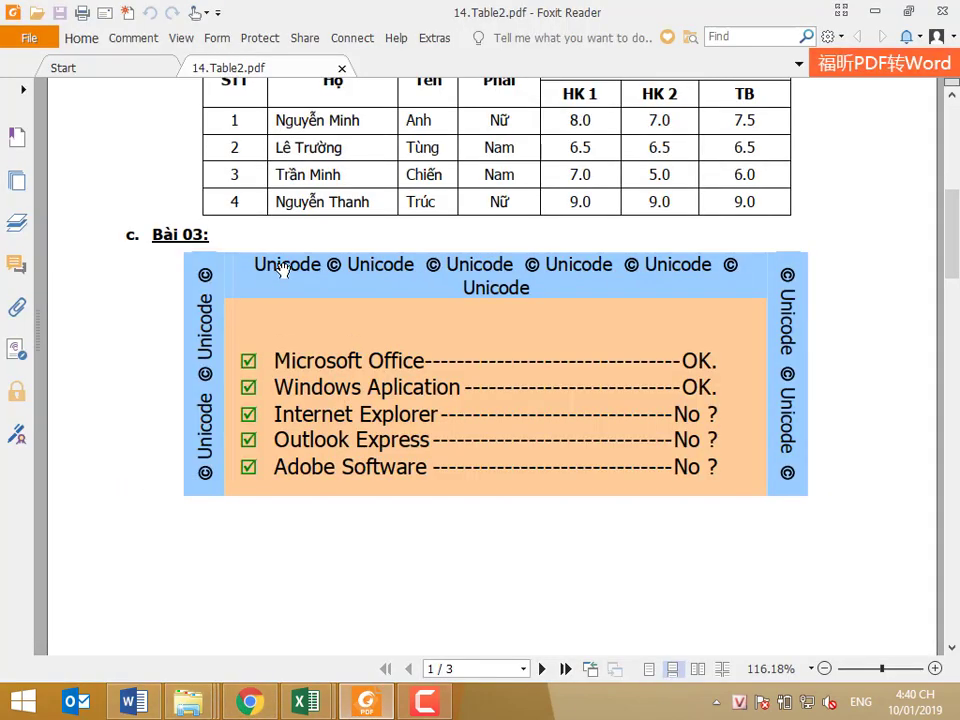
{"action": "left_click_drag", "start_coordinate": [254, 263], "coordinate": [539, 291]}
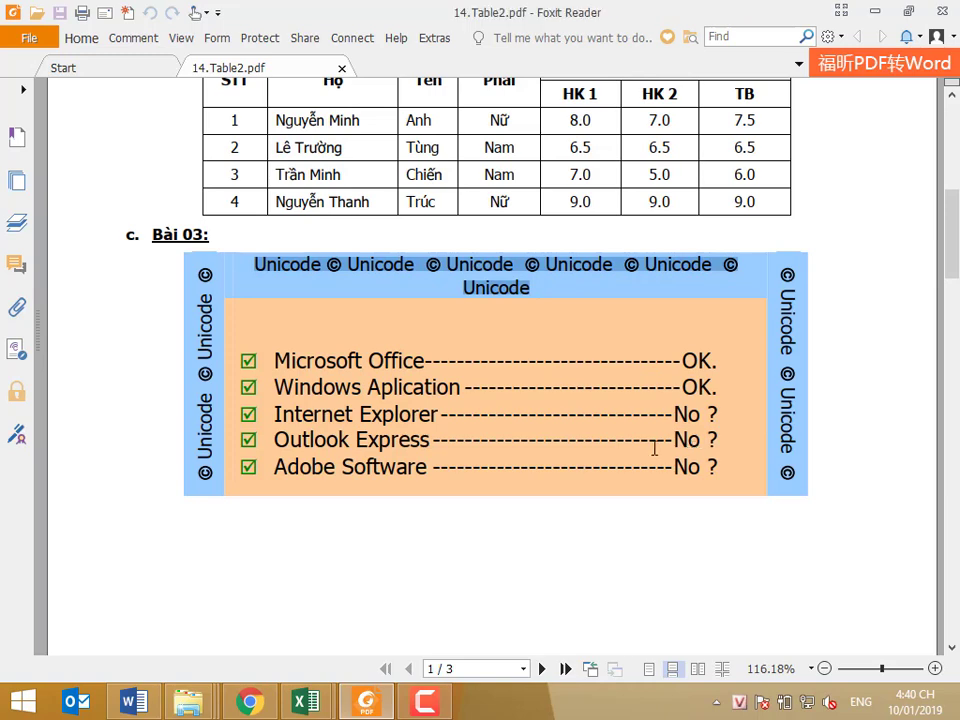
{"action": "key", "text": "alt+Tab"}
{"action": "right_click", "coordinate": [285, 282]}
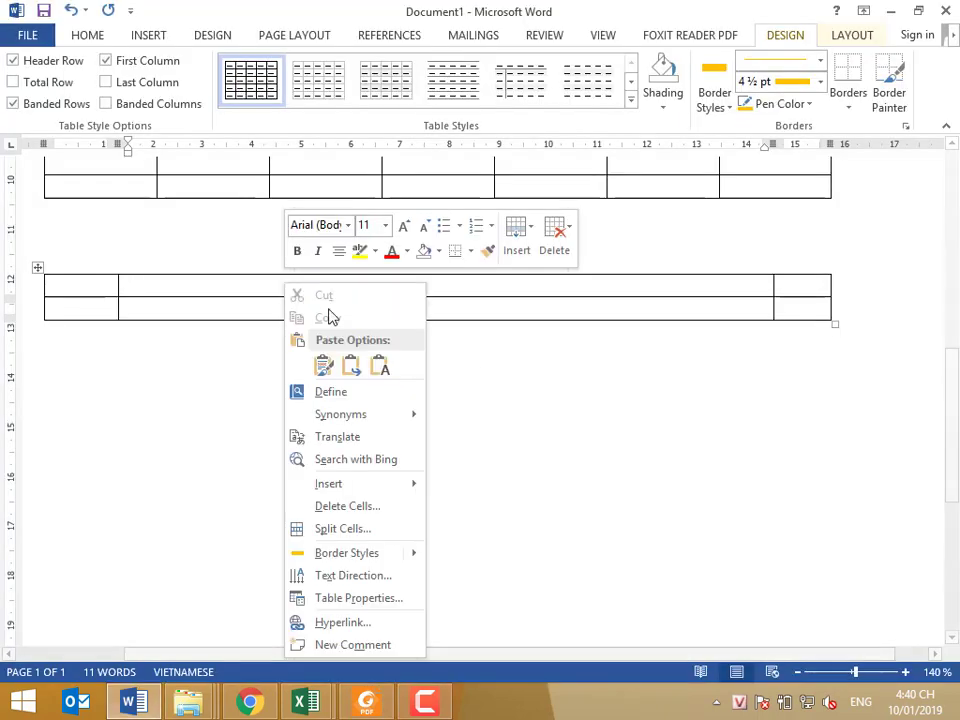
{"action": "left_click", "coordinate": [380, 368]}
Replace the first placeholder box in the pasted Unicode text with a © symbol.
{"action": "left_click", "coordinate": [206, 286]}
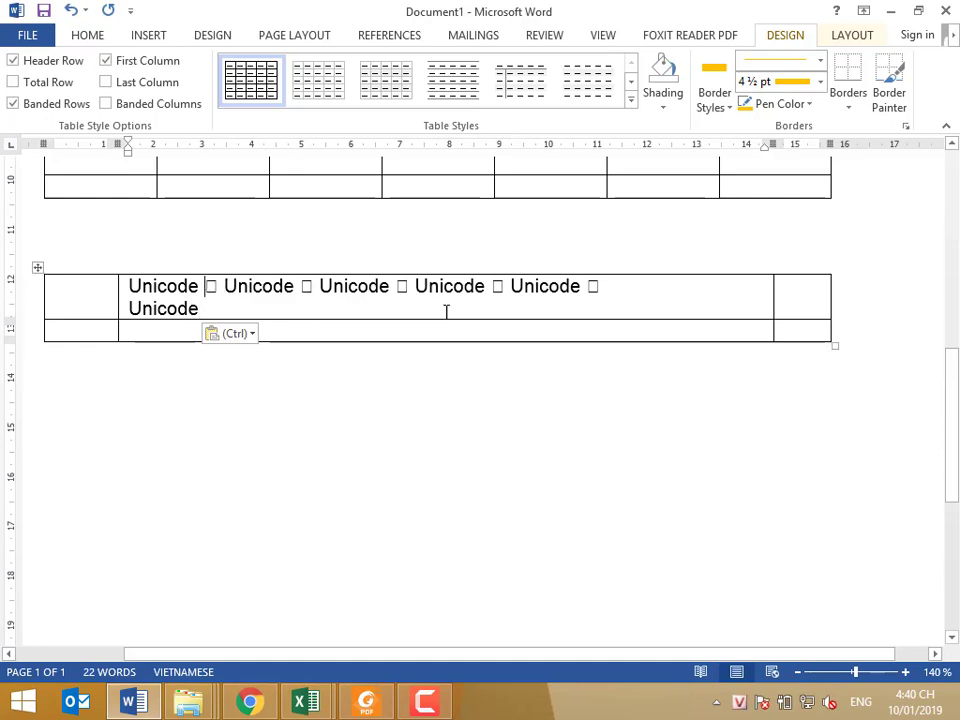
{"action": "key", "text": "Delete"}
{"action": "key", "text": "alt+Tab"}
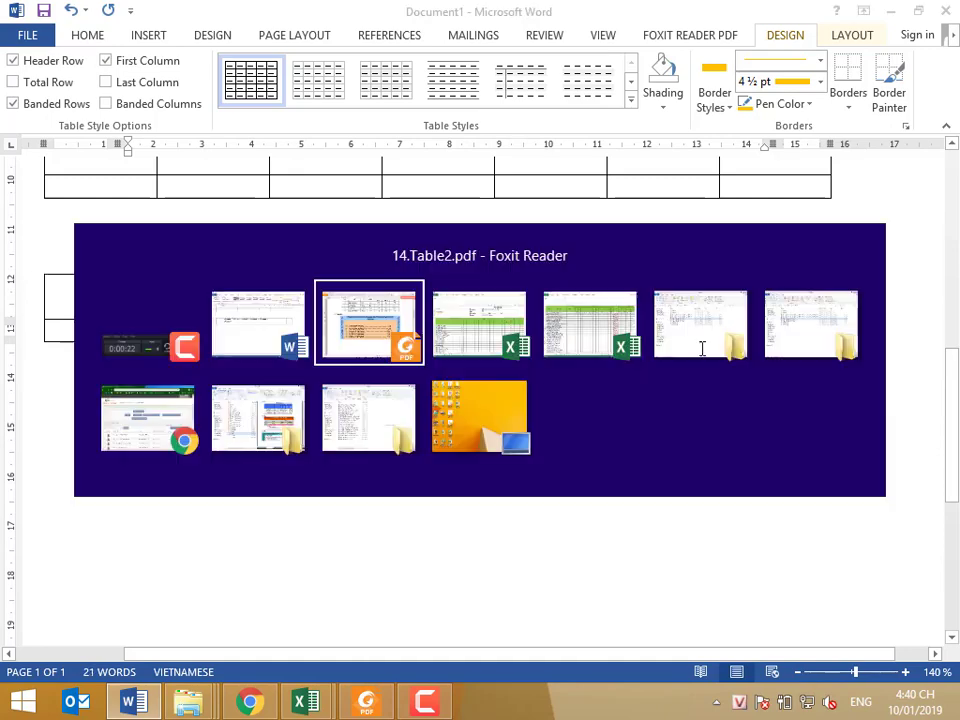
{"action": "key", "text": "alt+Tab"}
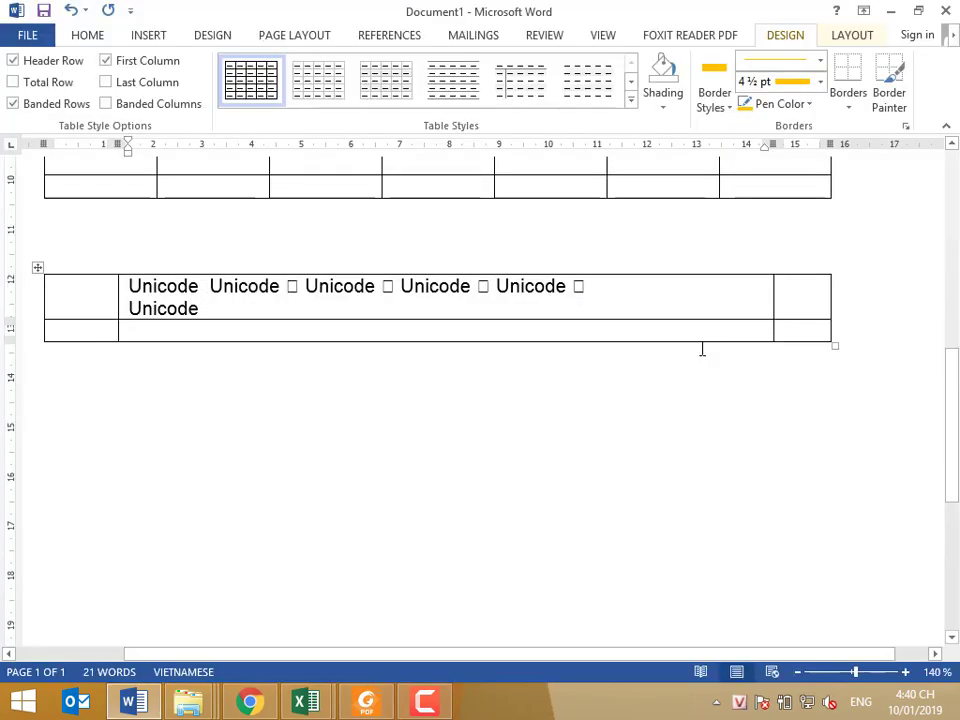
{"action": "left_click", "coordinate": [148, 35]}
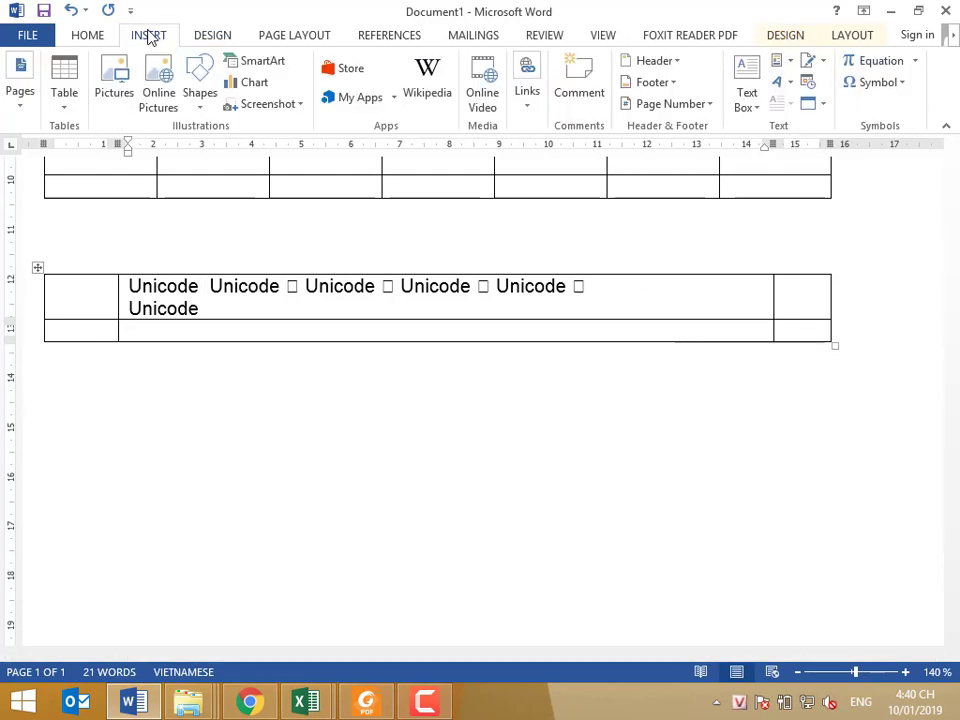
{"action": "left_click", "coordinate": [888, 88]}
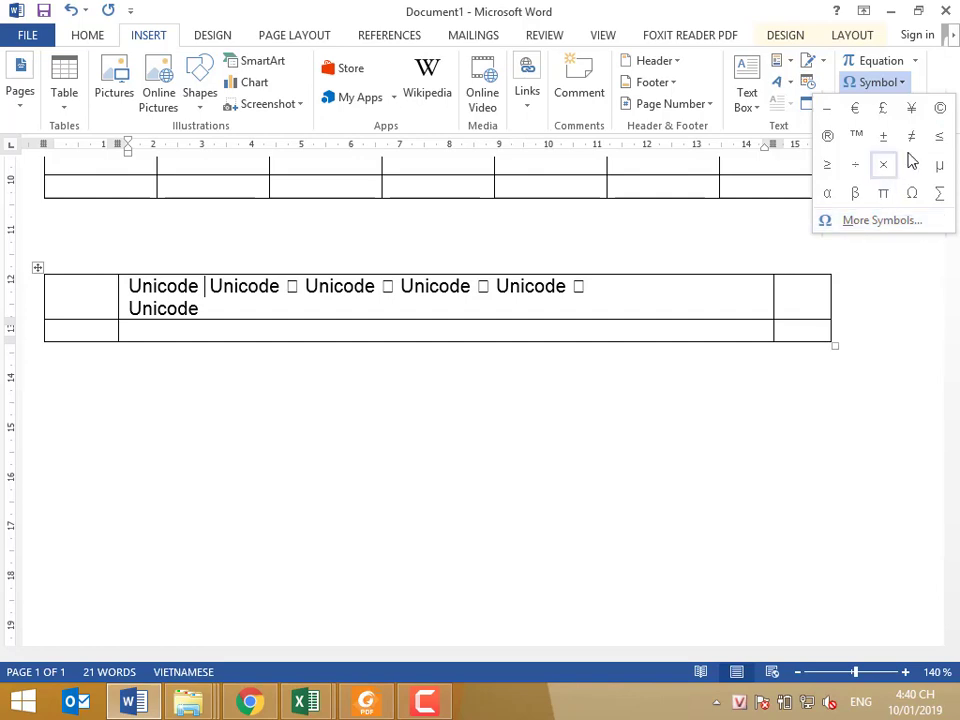
{"action": "left_click", "coordinate": [939, 112]}
Copy the © symbol over the four remaining placeholder boxes in the Unicode text.
{"action": "double_click", "coordinate": [207, 288]}
{"action": "key", "text": "ctrl+c"}
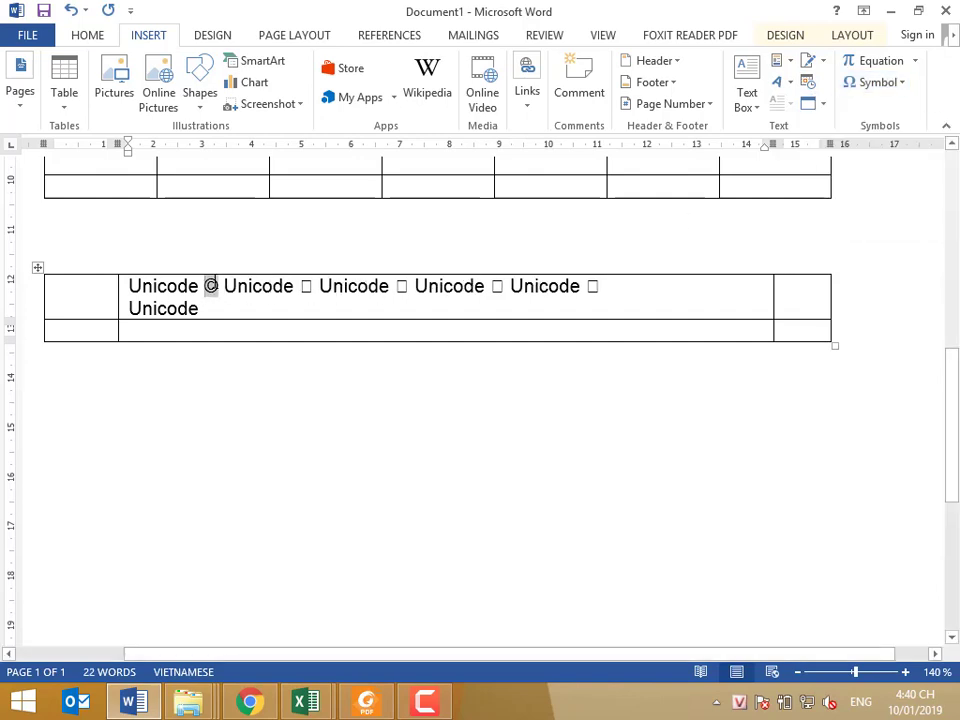
{"action": "double_click", "coordinate": [306, 287]}
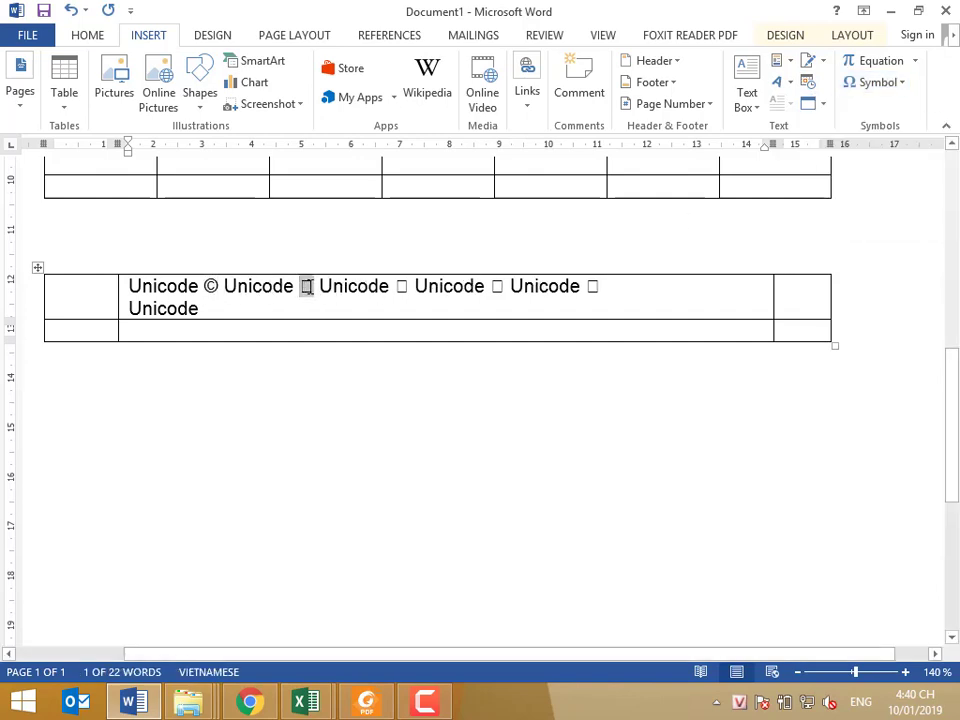
{"action": "key", "text": "ctrl+v"}
{"action": "double_click", "coordinate": [401, 287]}
{"action": "key", "text": "ctrl+v"}
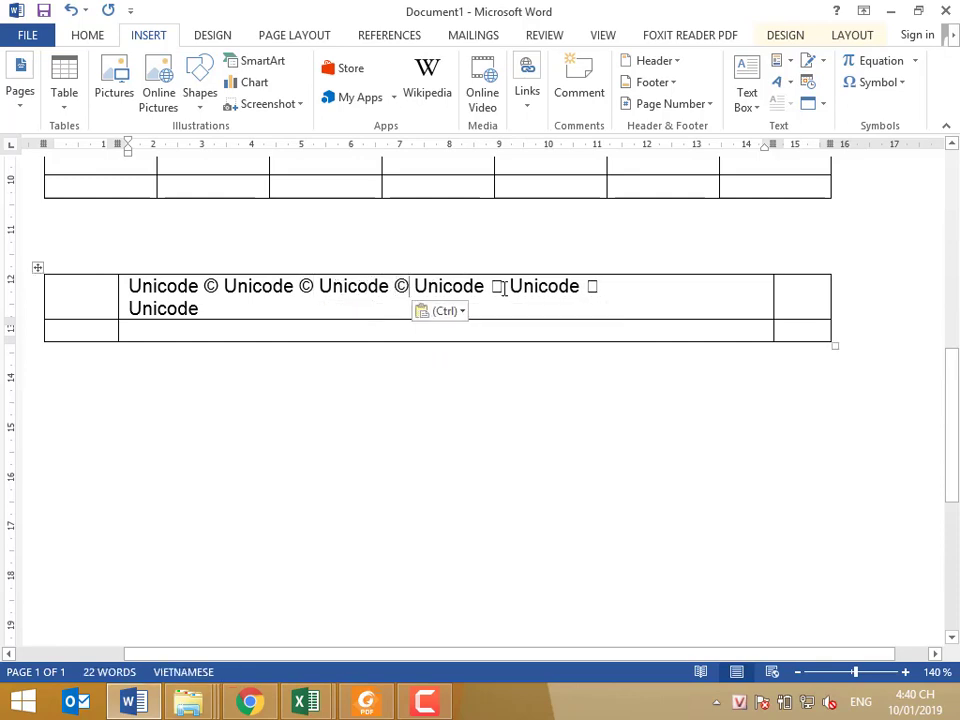
{"action": "double_click", "coordinate": [496, 287]}
{"action": "key", "text": "ctrl+v"}
{"action": "key", "text": "ctrl"}
{"action": "key", "text": "Escape"}
{"action": "double_click", "coordinate": [591, 287]}
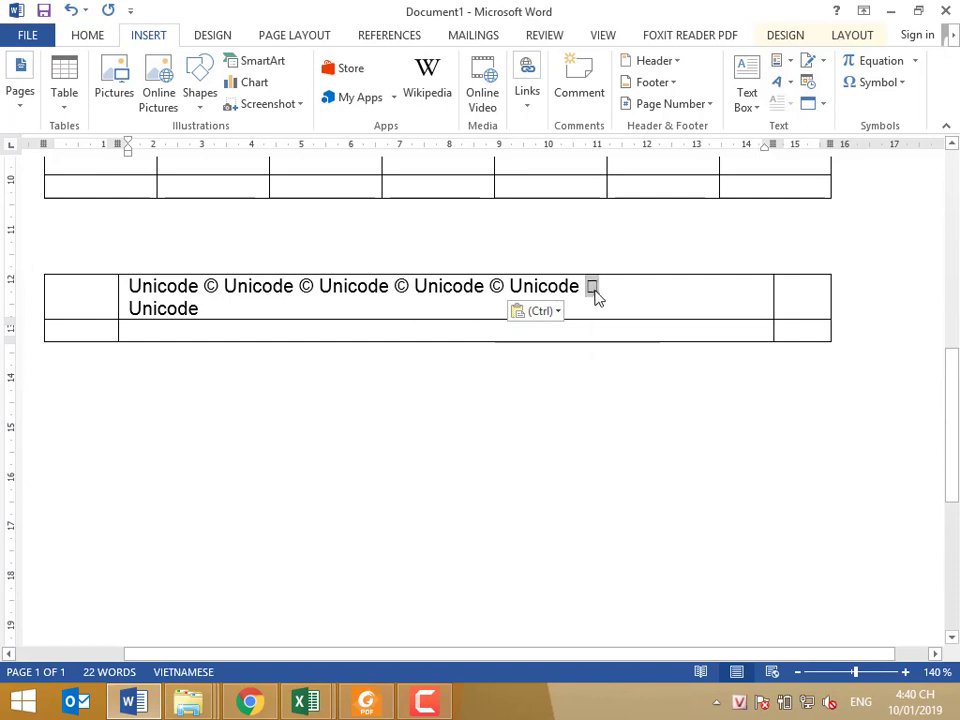
{"action": "key", "text": "ctrl+v"}
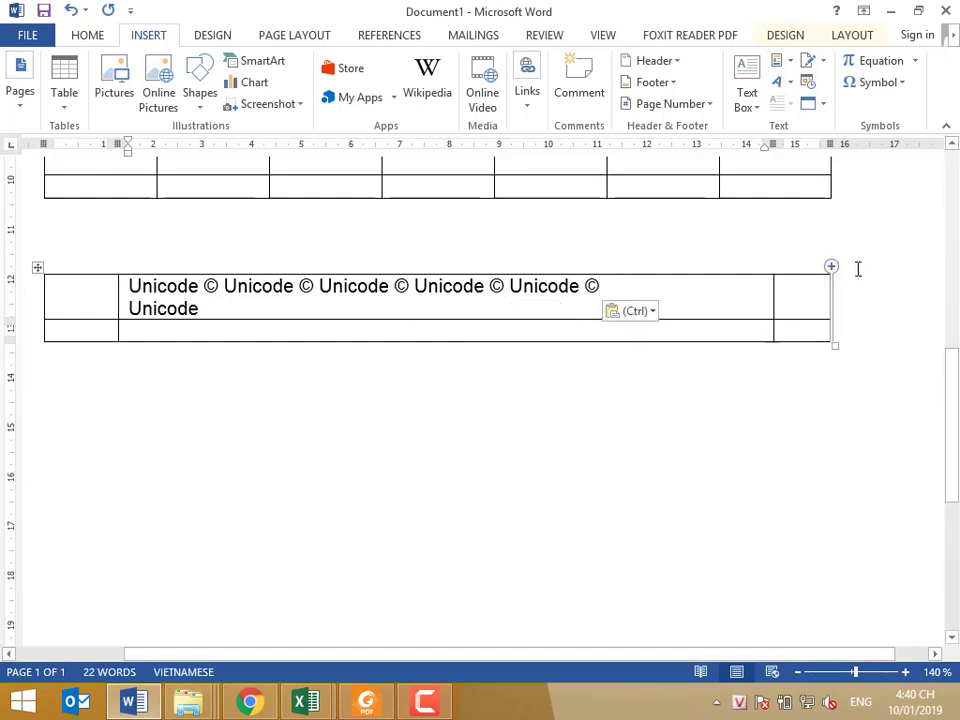
Join the Unicode text into one line by removing its line break and center it in the cell.
{"action": "key", "text": "Delete"}
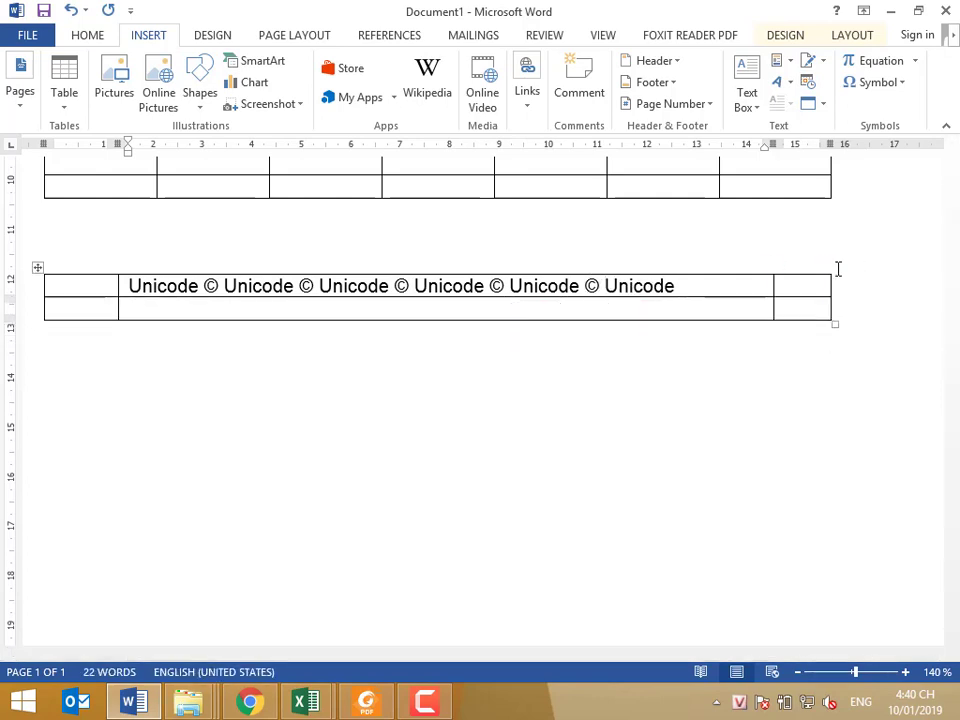
{"action": "left_click", "coordinate": [706, 291]}
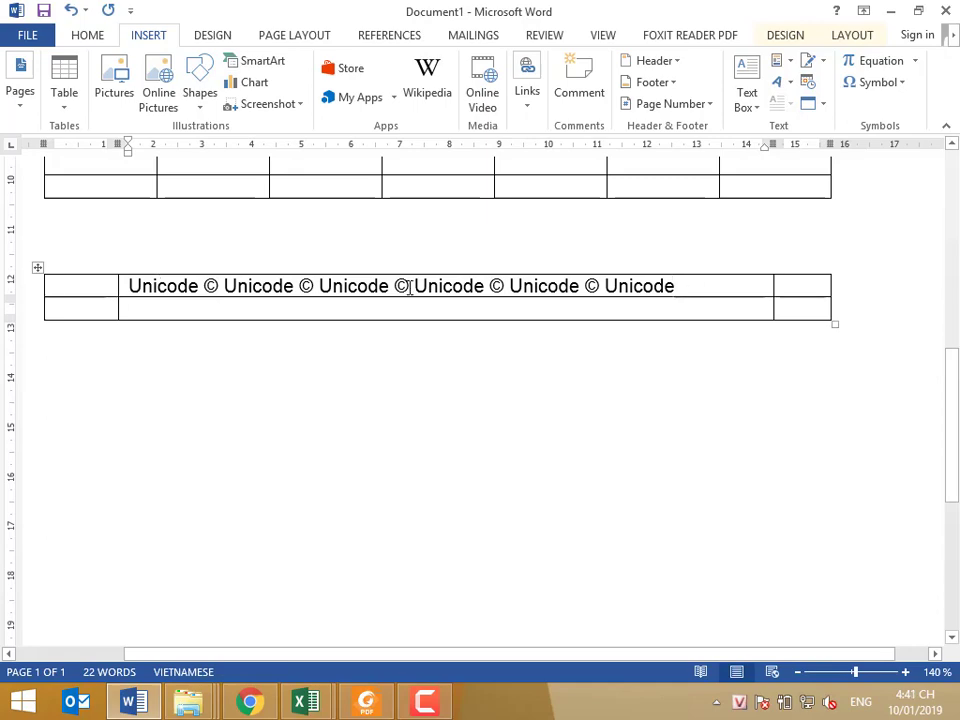
{"action": "key", "text": "ctrl+e"}
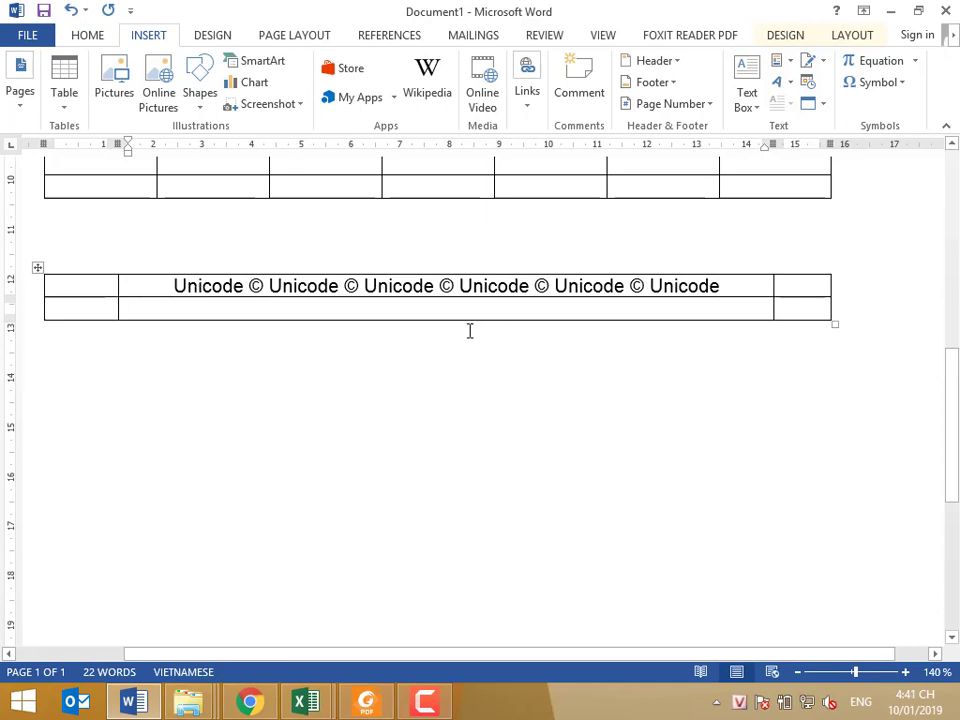
Copy the five software lines of Bài 03 from the PDF into the second row's middle cell of the Word table.
{"action": "key", "text": "alt+Tab"}
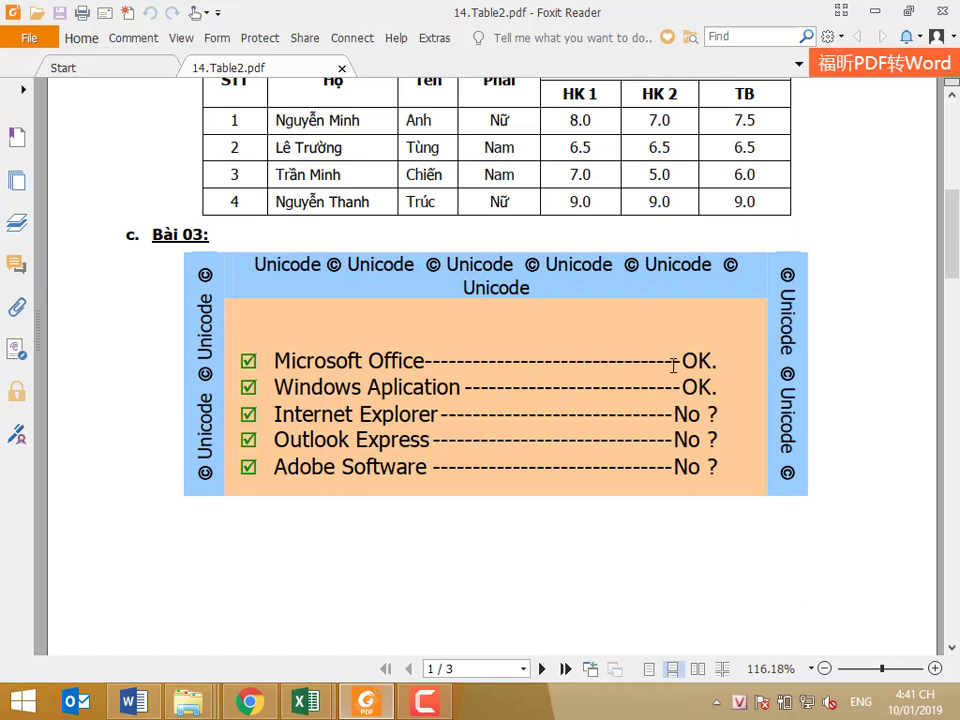
{"action": "left_click_drag", "start_coordinate": [276, 360], "coordinate": [718, 467]}
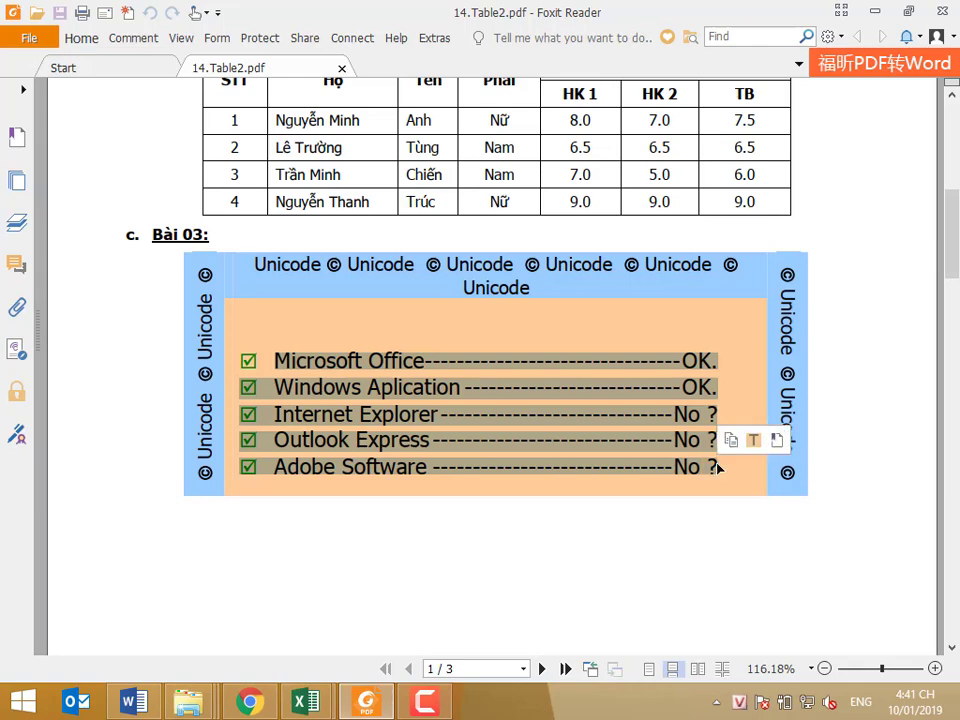
{"action": "key", "text": "ctrl+c"}
{"action": "key", "text": "alt+Tab"}
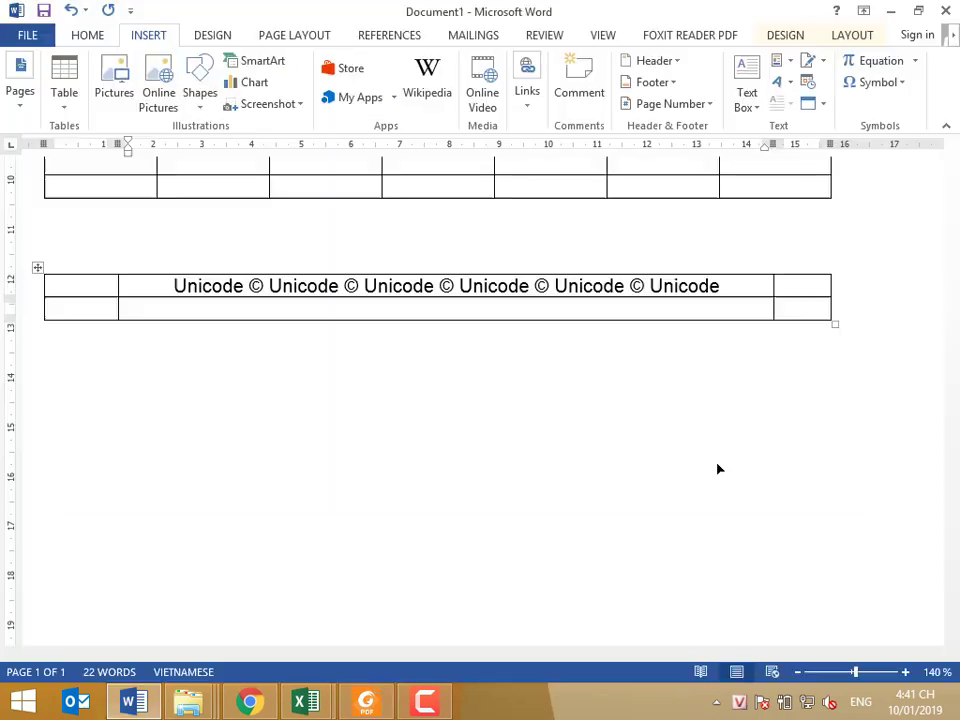
{"action": "left_click", "coordinate": [351, 305]}
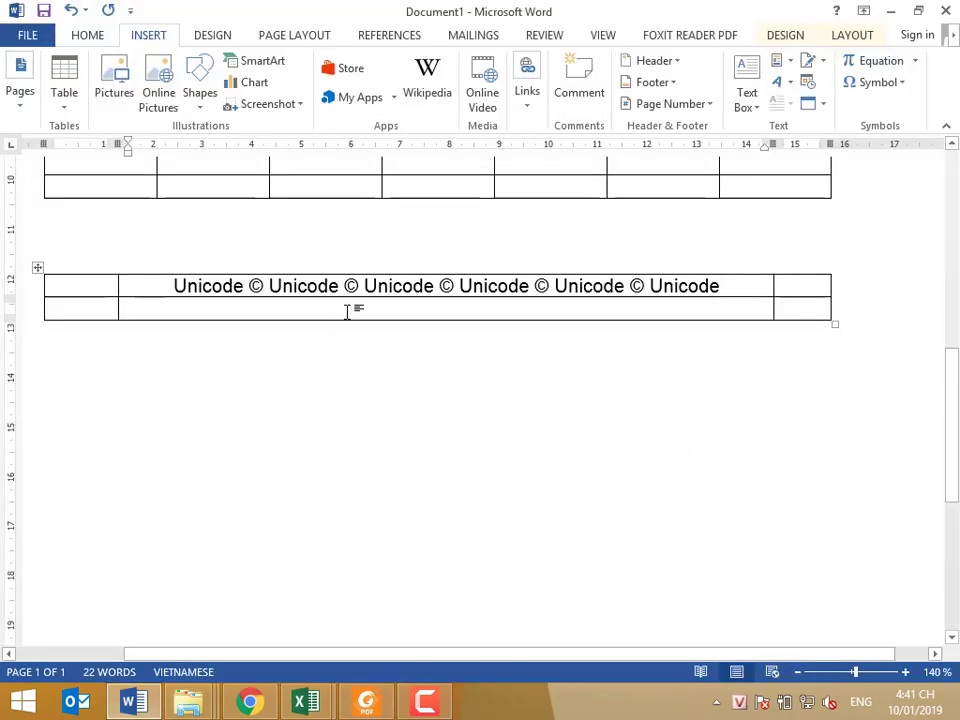
{"action": "key", "text": "ctrl+v"}
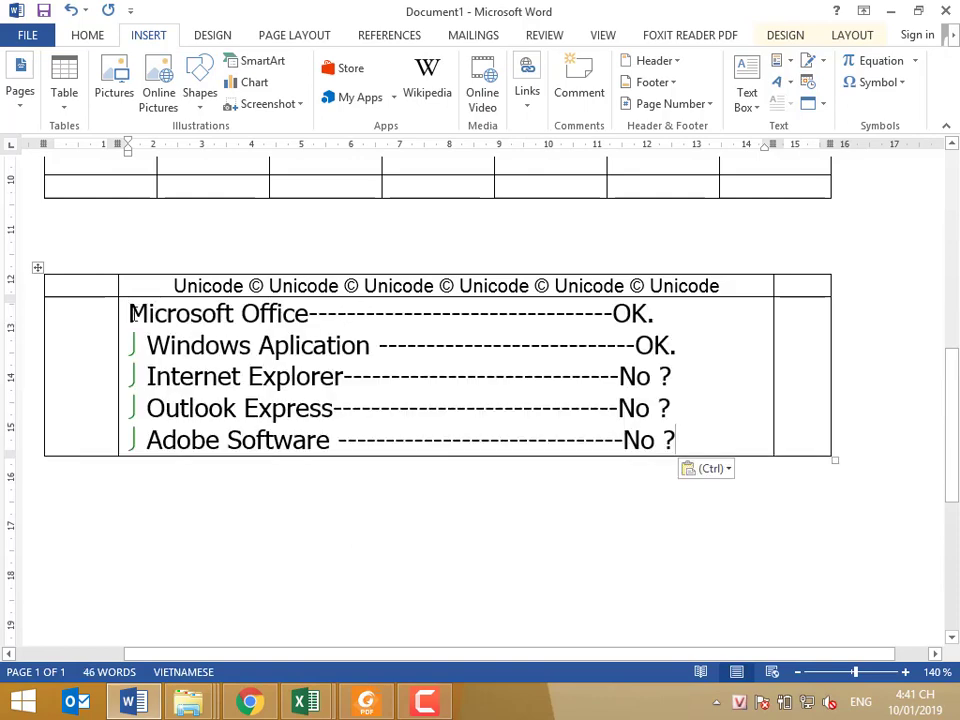
Remove the stray green marks and spaces before the Windows Aplication, Internet Explorer, Outlook Express and Adobe Software lines.
{"action": "left_click", "coordinate": [146, 345]}
{"action": "key", "text": "BackSpace"}
{"action": "key", "text": "BackSpace"}
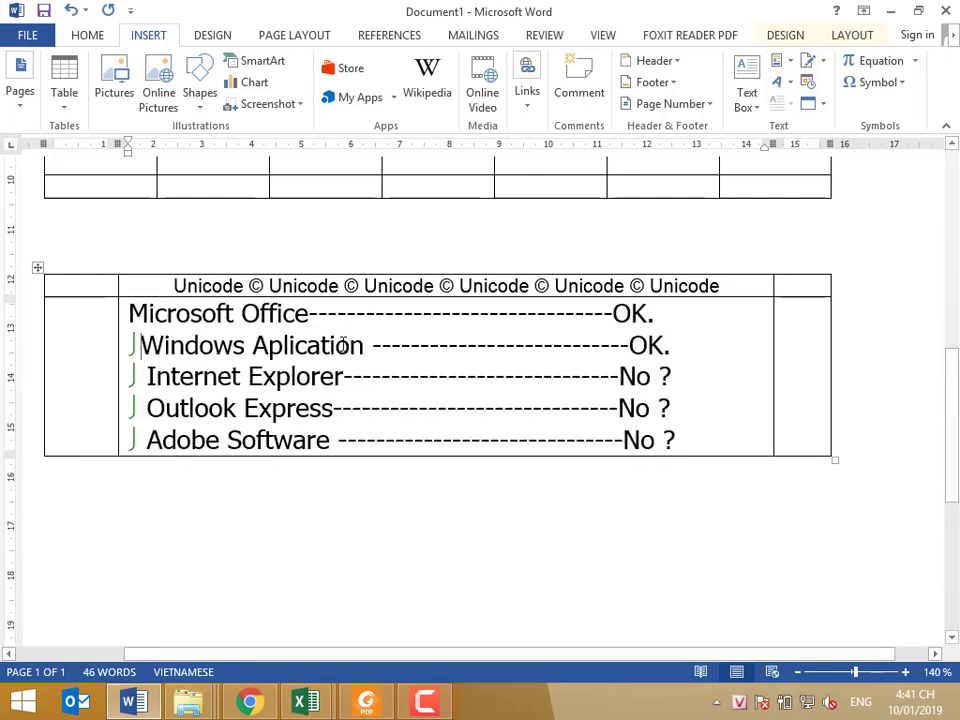
{"action": "left_click", "coordinate": [147, 376]}
{"action": "key", "text": "BackSpace"}
{"action": "key", "text": "BackSpace"}
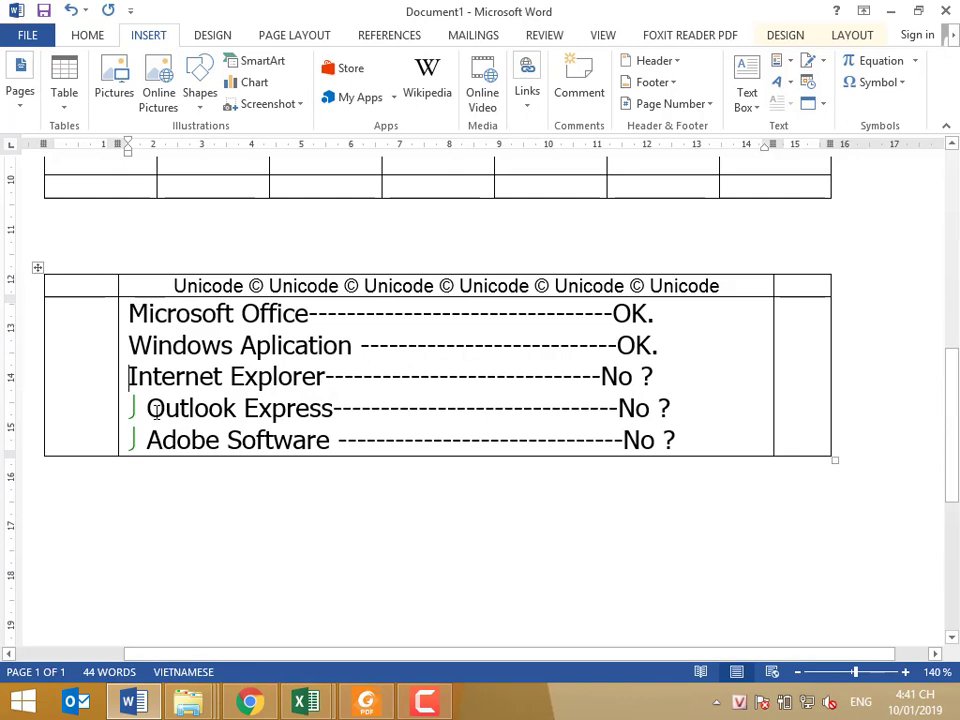
{"action": "left_click", "coordinate": [147, 408]}
{"action": "key", "text": "BackSpace"}
{"action": "key", "text": "BackSpace"}
{"action": "left_click", "coordinate": [147, 440]}
{"action": "key", "text": "BackSpace"}
{"action": "key", "text": "BackSpace"}
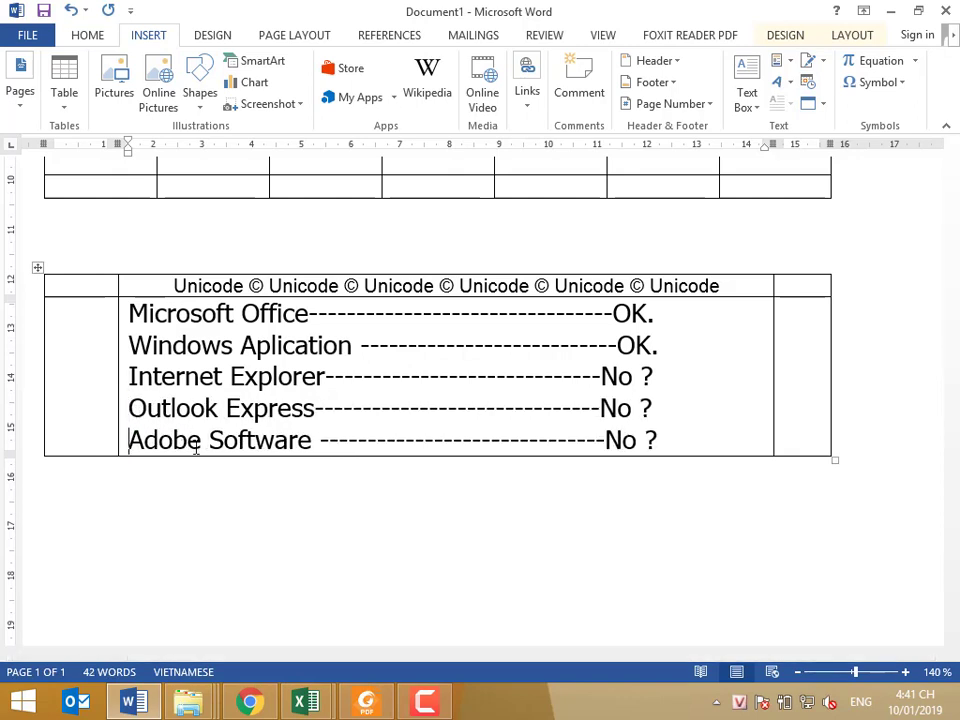
Delete the typed dashes between Microsoft Office and OK. in the software checklist, keeping one space between them.
{"action": "left_click", "coordinate": [308, 313]}
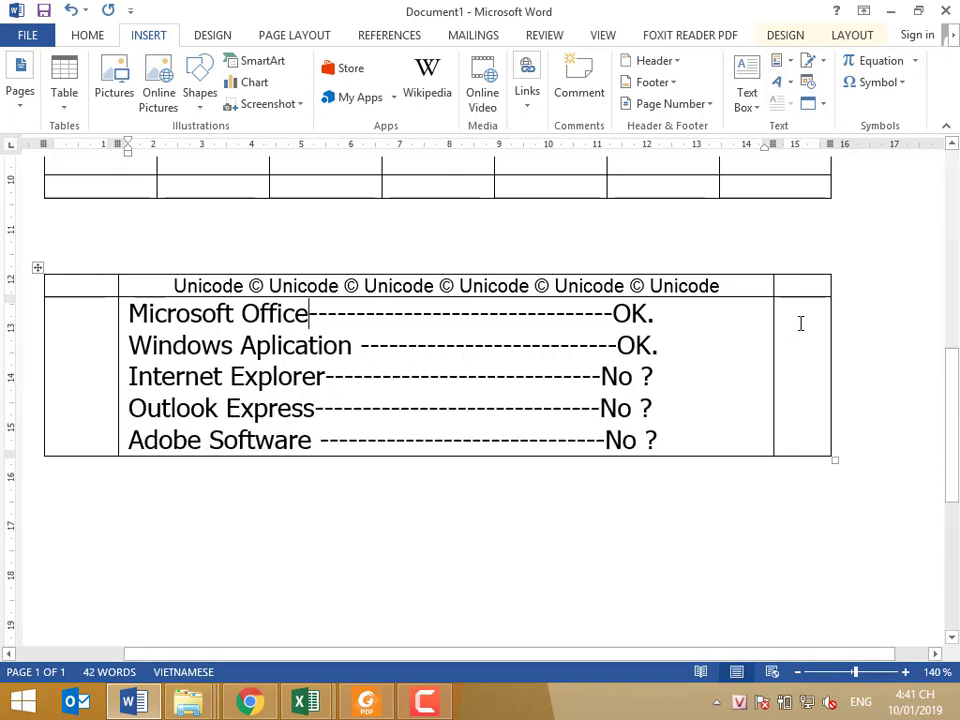
{"action": "key", "text": "Delete"}
{"action": "key", "text": "Delete"}
{"action": "key", "text": "Delete"}
{"action": "key", "text": "Delete"}
{"action": "key", "text": "Delete"}
{"action": "key", "text": "Delete"}
{"action": "key", "text": "Delete"}
{"action": "key", "text": "Delete"}
{"action": "key", "text": "Delete"}
{"action": "key", "text": "Delete"}
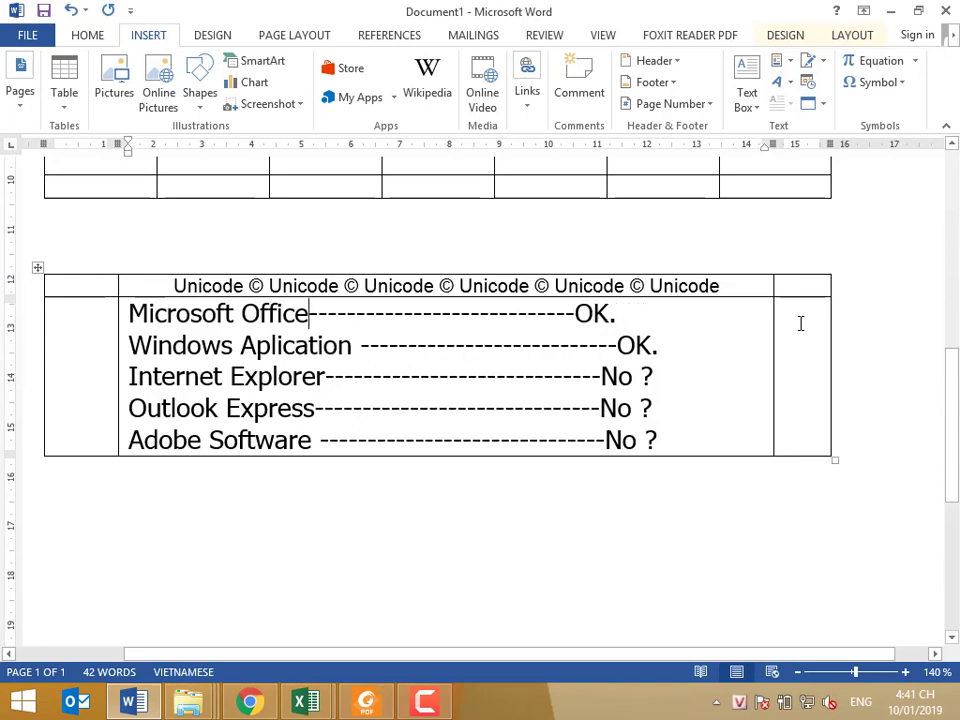
{"action": "key", "text": "Delete"}
{"action": "key", "text": "Delete"}
{"action": "key", "text": "Delete"}
{"action": "key", "text": "Delete"}
{"action": "key", "text": "Delete"}
{"action": "key", "text": "Delete"}
{"action": "key", "text": "Delete"}
{"action": "key", "text": "Delete"}
{"action": "key", "text": "Delete"}
{"action": "key", "text": "Delete"}
{"action": "key", "text": "Delete"}
{"action": "key", "text": "Delete"}
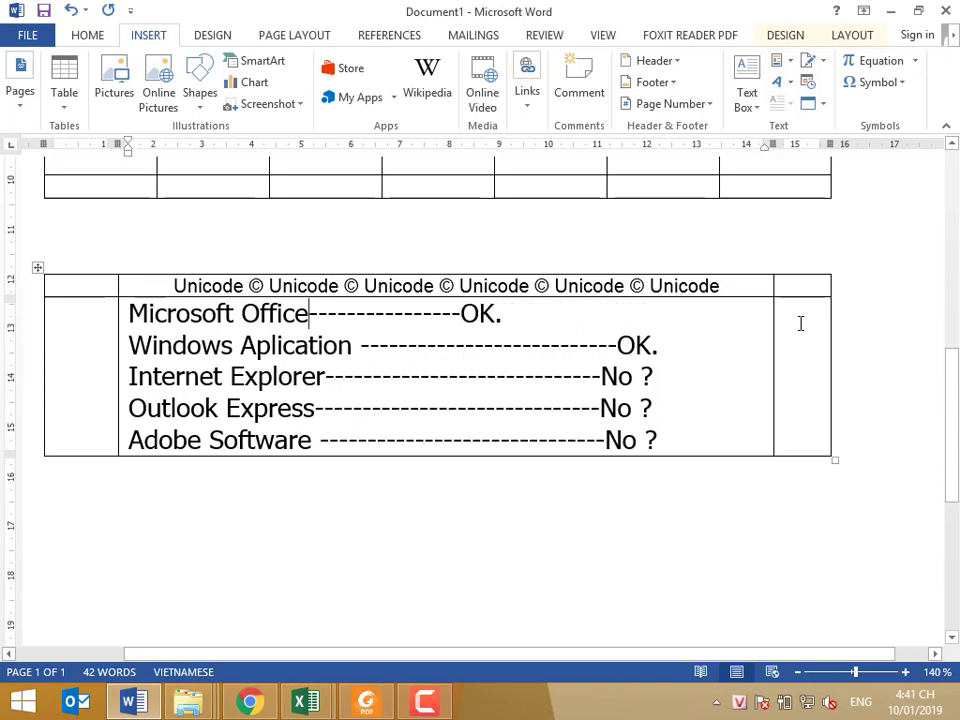
{"action": "key", "text": "Delete"}
{"action": "key", "text": "Delete"}
{"action": "key", "text": "Delete"}
{"action": "key", "text": "Delete"}
{"action": "key", "text": "Delete"}
{"action": "key", "text": "Delete"}
{"action": "key", "text": "Delete"}
{"action": "key", "text": "Delete"}
{"action": "key", "text": "Delete"}
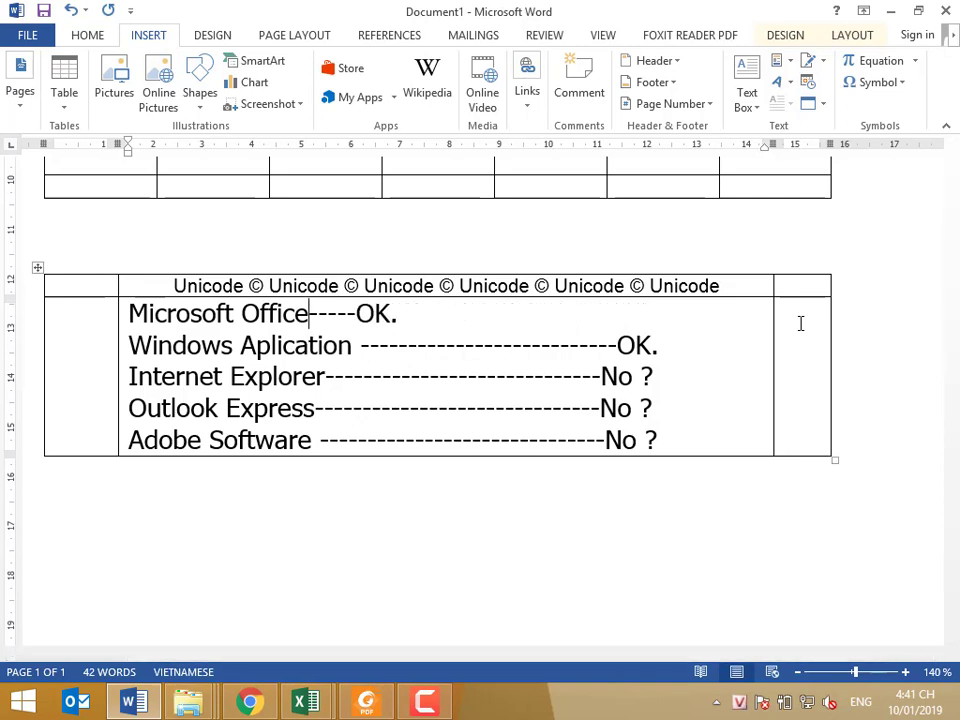
{"action": "key", "text": "Delete"}
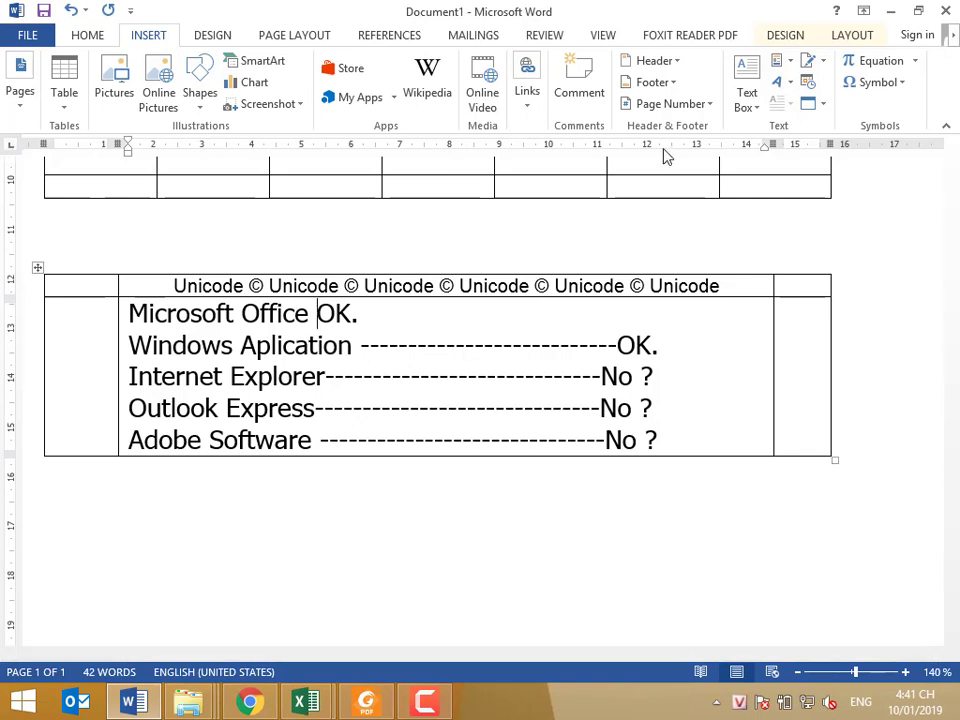
Add a left-aligned tab stop at about 11.7 cm to the Microsoft Office line and place the cursor before OK.
{"action": "left_click_drag", "start_coordinate": [707, 150], "coordinate": [708, 152]}
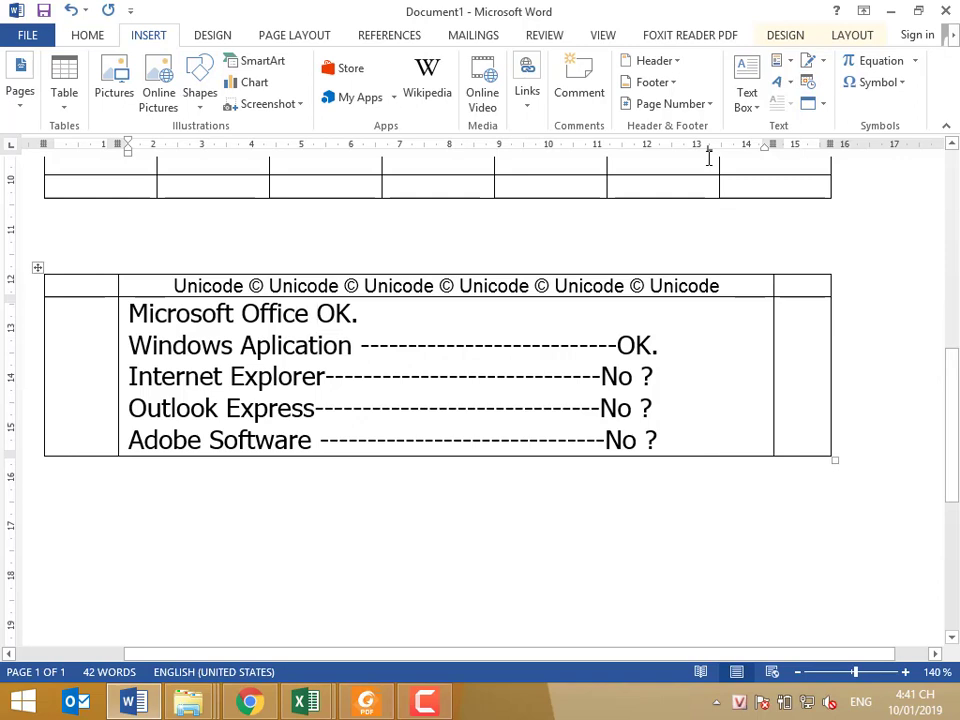
{"action": "key", "text": "Tab"}
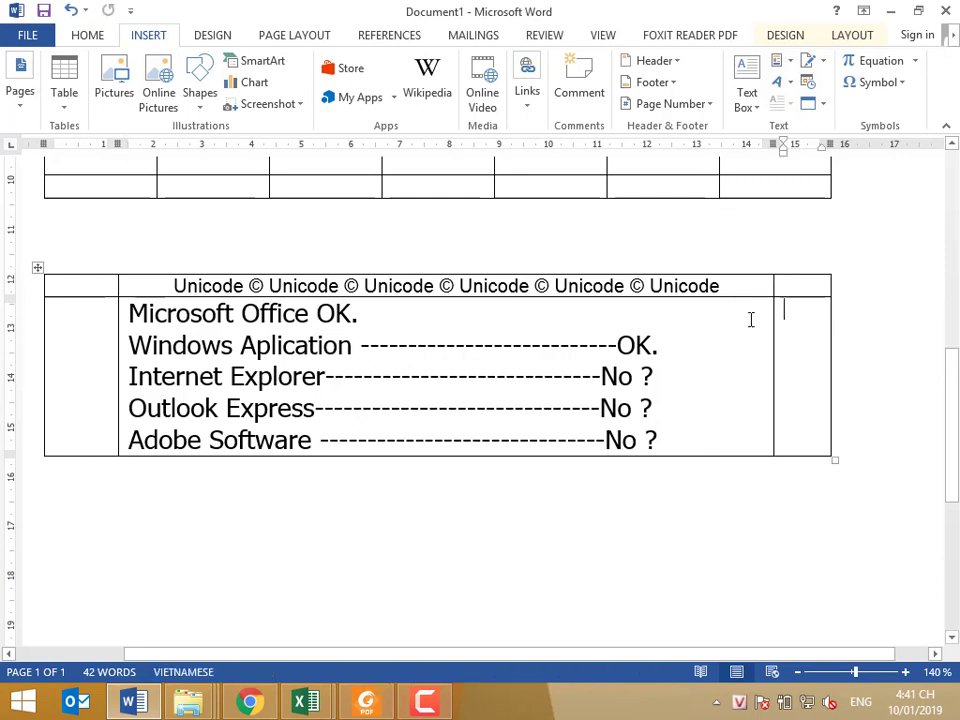
{"action": "left_click", "coordinate": [317, 313]}
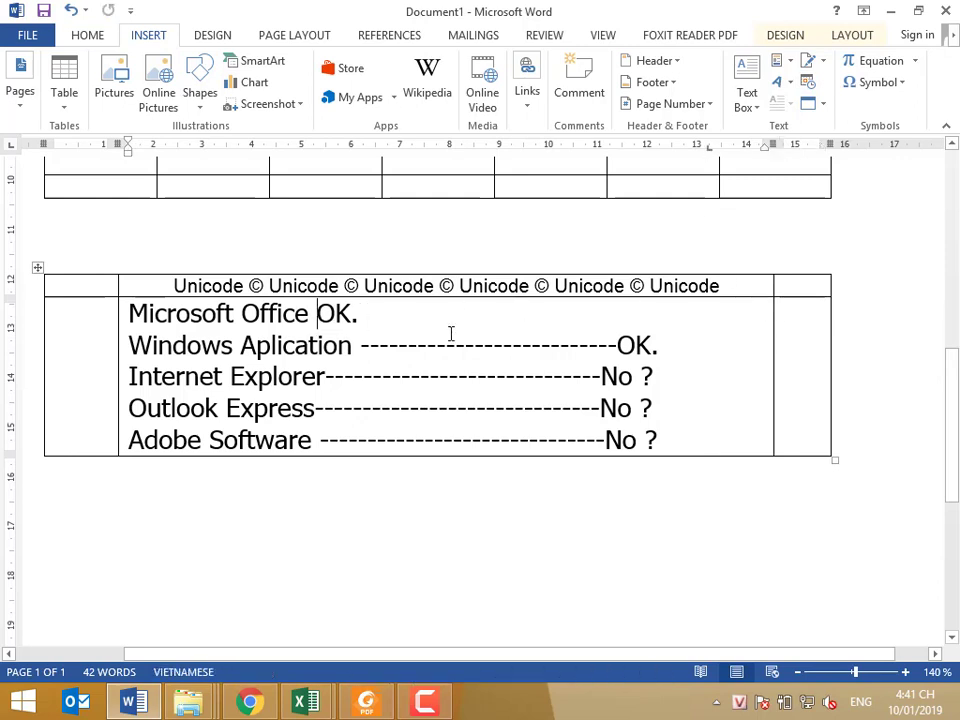
{"action": "key", "text": "alt+Tab"}
{"action": "key", "text": "alt+Tab"}
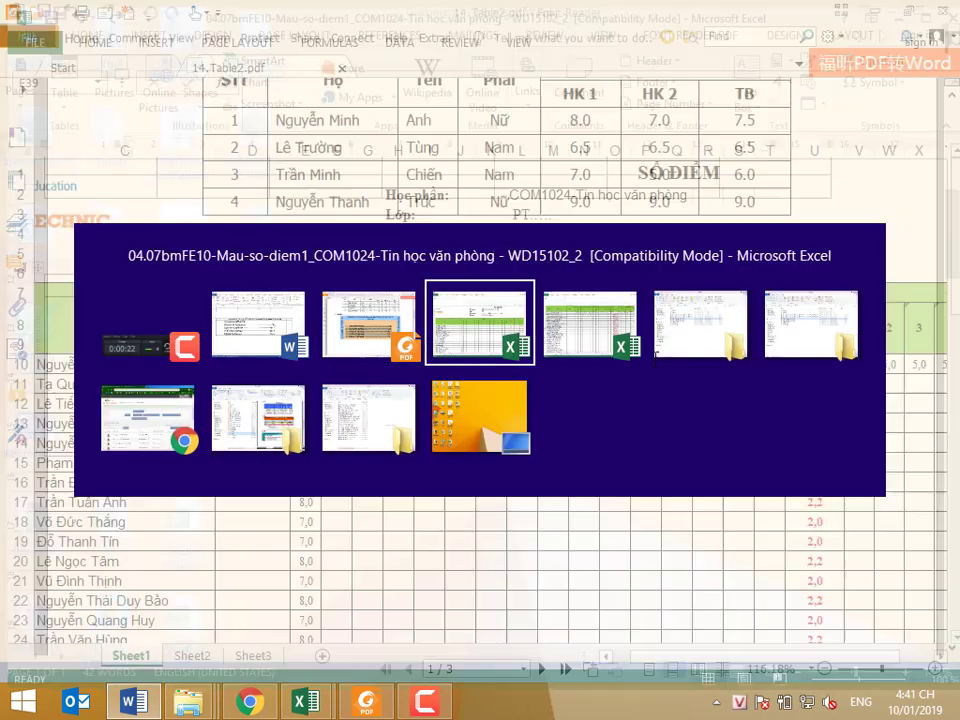
{"action": "left_click", "coordinate": [427, 703]}
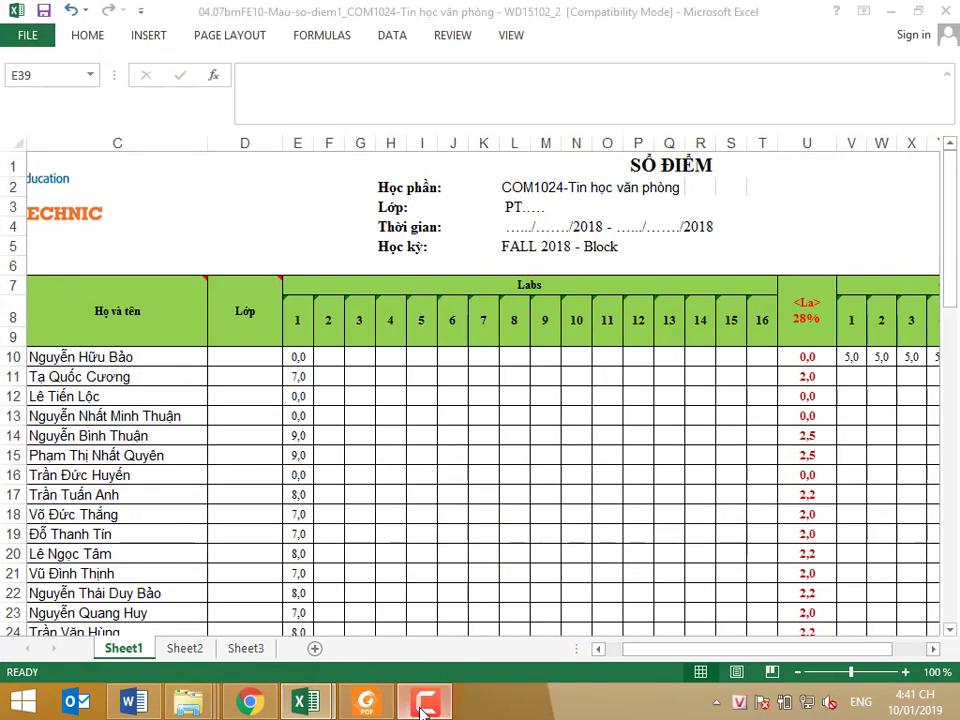
{"action": "left_click", "coordinate": [133, 703]}
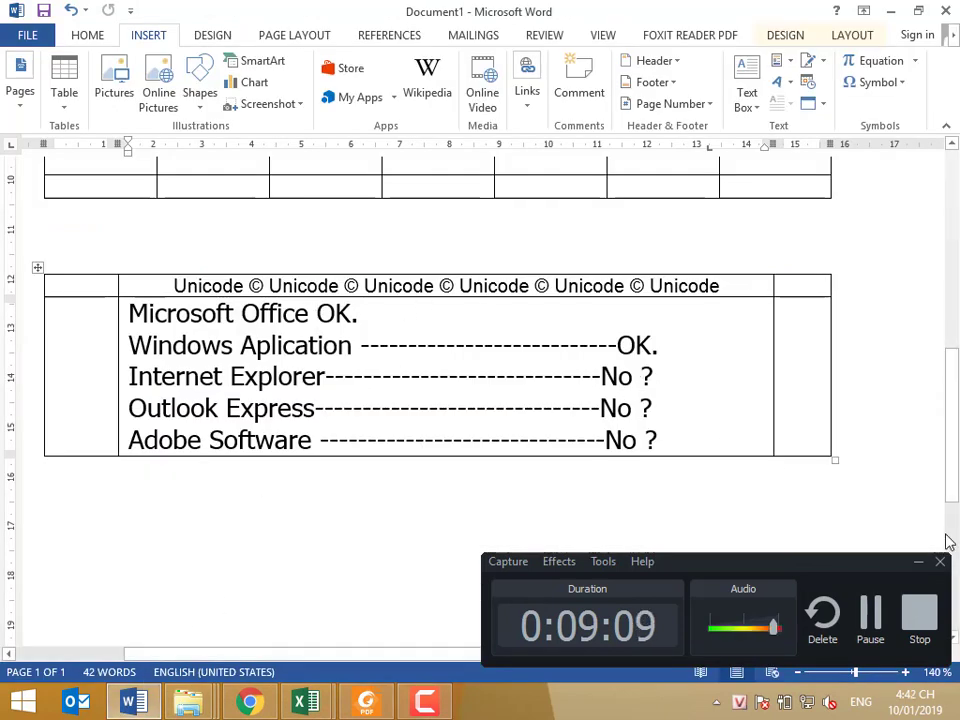
{"action": "left_click", "coordinate": [918, 561]}
Insert a tab character before OK. in the Microsoft Office line and give its tab stop the dashed leader, option 3.
{"action": "key", "text": "Tab"}
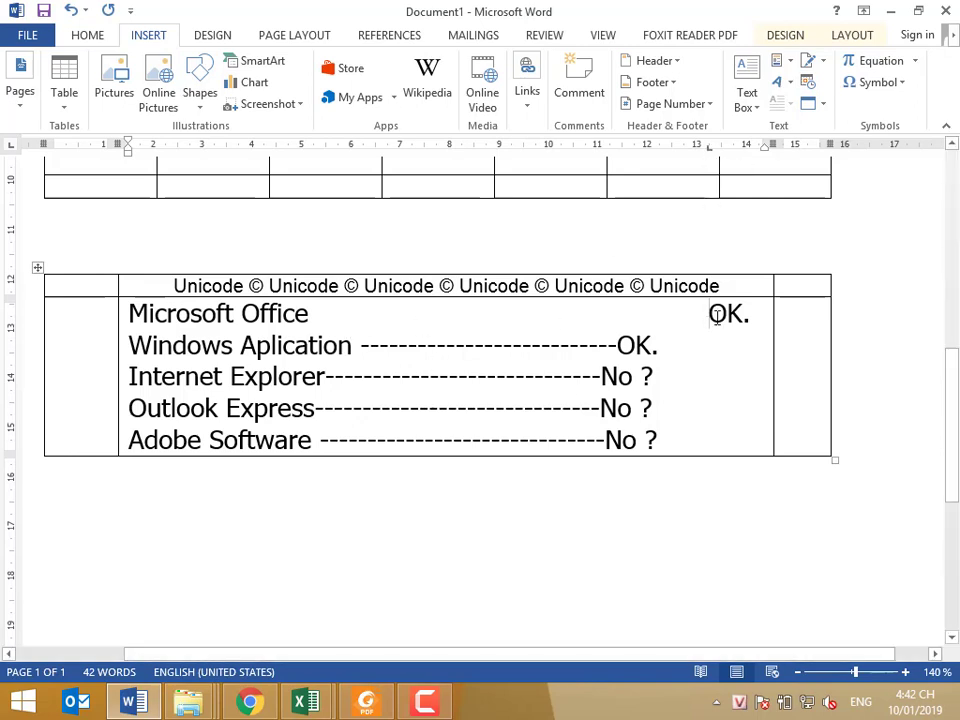
{"action": "double_click", "coordinate": [708, 152]}
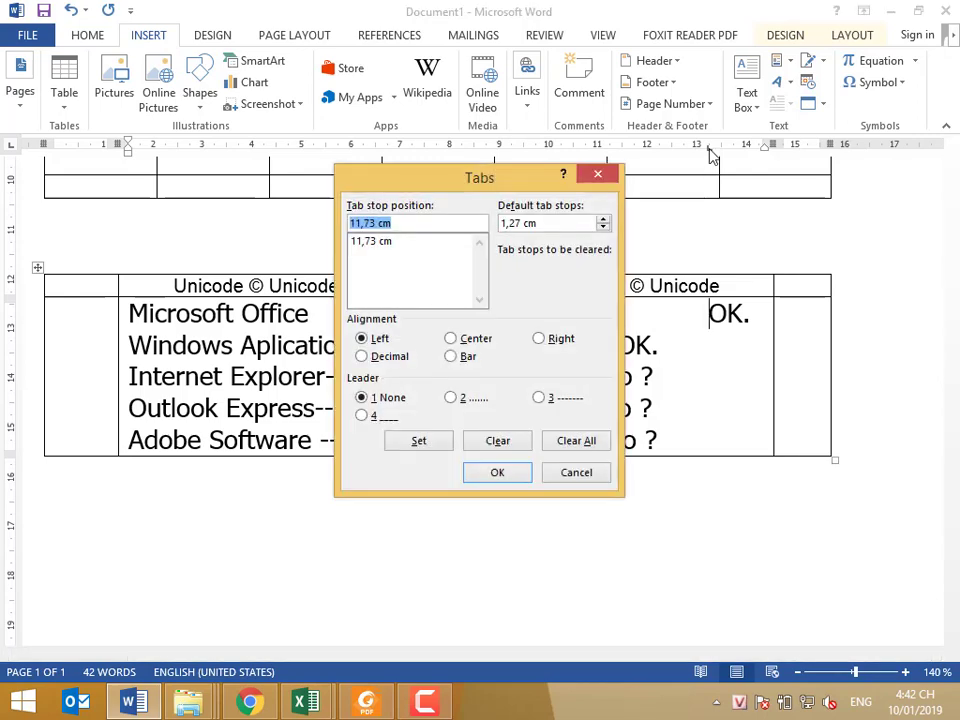
{"action": "left_click", "coordinate": [557, 403]}
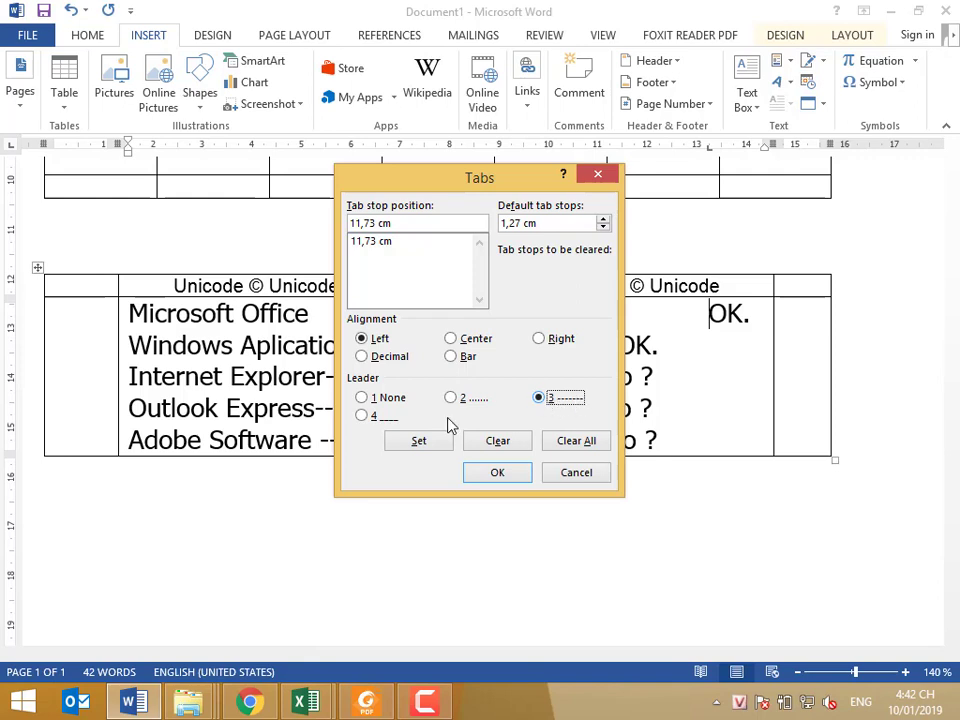
{"action": "left_click", "coordinate": [420, 452]}
{"action": "left_click", "coordinate": [496, 473]}
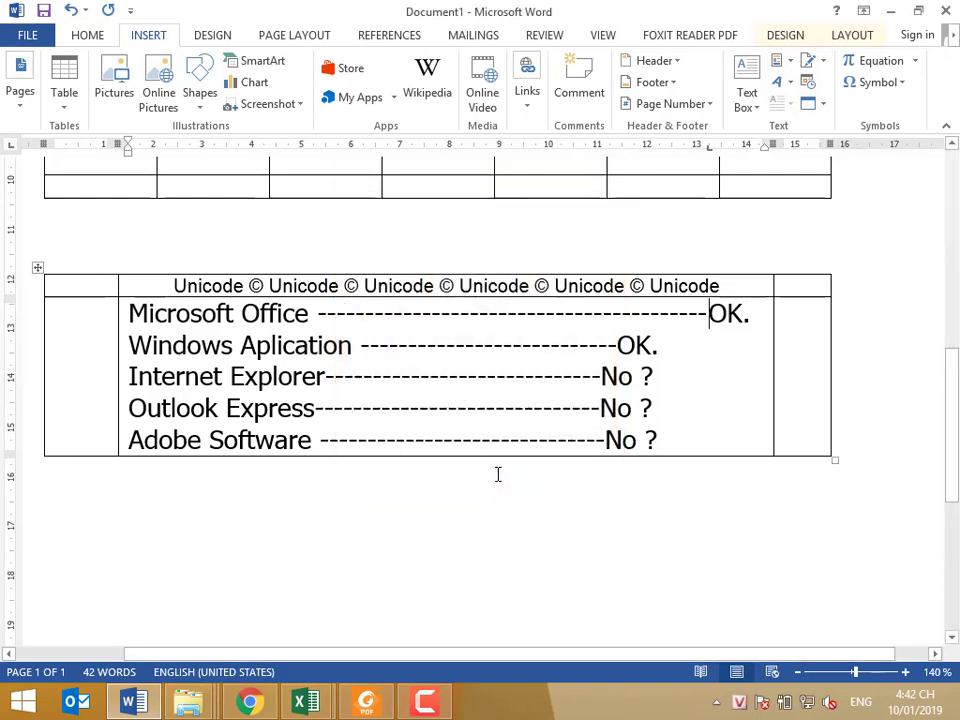
Delete all the typed dashes between Windows Aplication and OK. in the second checklist line.
{"action": "left_click", "coordinate": [619, 345]}
{"action": "key", "text": "BackSpace"}
{"action": "key", "text": "BackSpace"}
{"action": "key", "text": "BackSpace"}
{"action": "key", "text": "BackSpace"}
{"action": "key", "text": "BackSpace"}
{"action": "key", "text": "BackSpace"}
{"action": "key", "text": "BackSpace"}
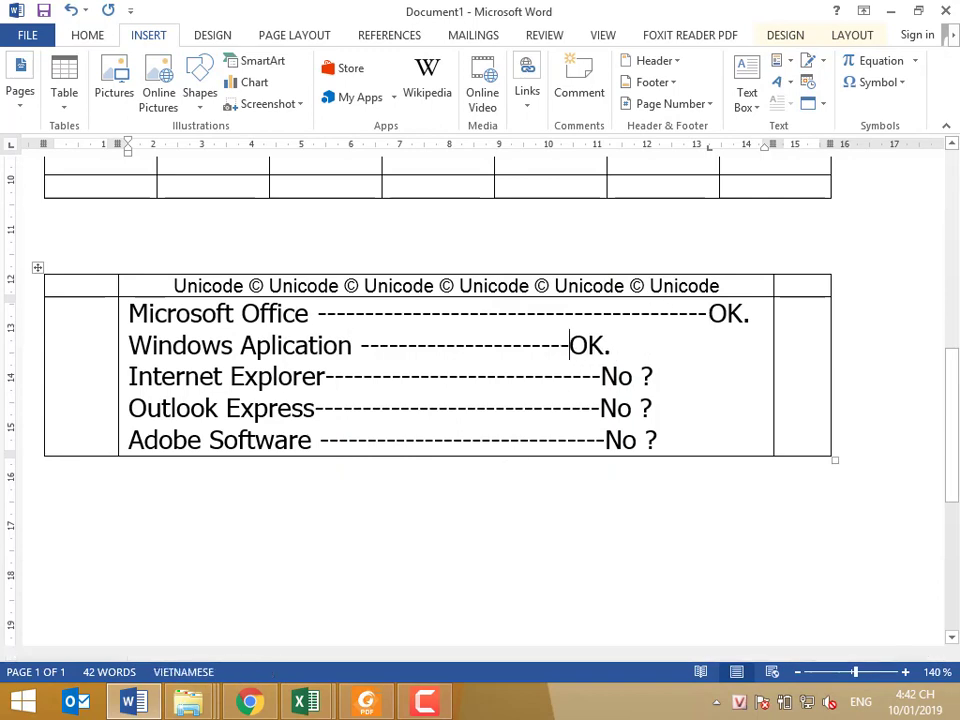
{"action": "key", "text": "BackSpace"}
{"action": "key", "text": "BackSpace"}
{"action": "key", "text": "BackSpace"}
{"action": "key", "text": "BackSpace"}
{"action": "key", "text": "BackSpace"}
{"action": "key", "text": "BackSpace"}
{"action": "key", "text": "BackSpace"}
{"action": "key", "text": "BackSpace"}
{"action": "key", "text": "BackSpace"}
{"action": "key", "text": "BackSpace"}
{"action": "key", "text": "BackSpace"}
{"action": "key", "text": "BackSpace"}
{"action": "key", "text": "BackSpace"}
{"action": "key", "text": "BackSpace"}
{"action": "key", "text": "BackSpace"}
{"action": "key", "text": "BackSpace"}
{"action": "key", "text": "BackSpace"}
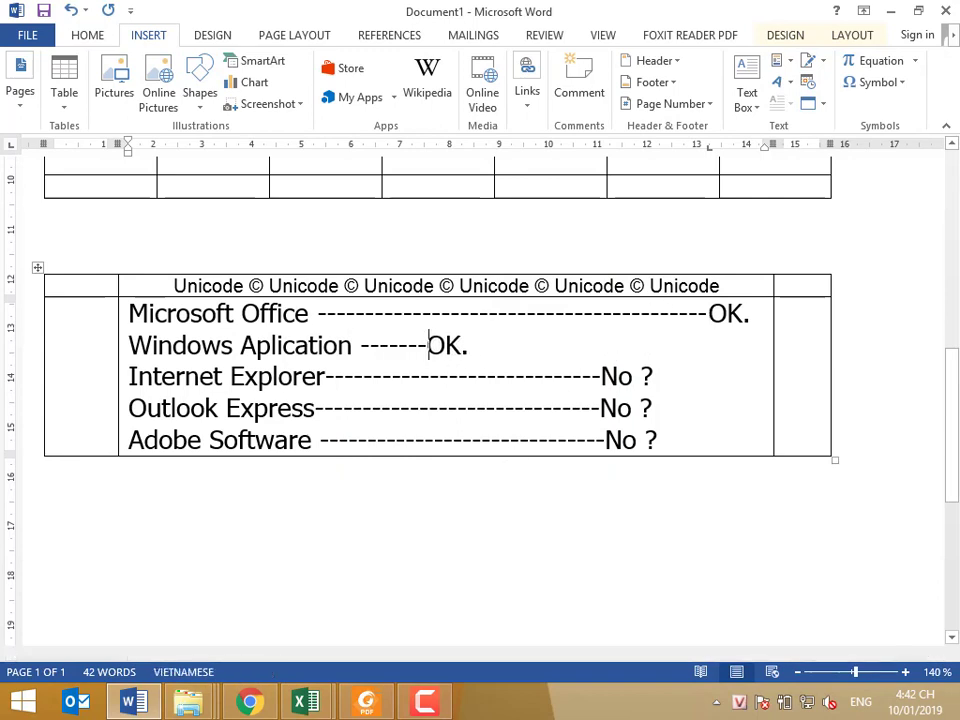
{"action": "key", "text": "BackSpace"}
{"action": "key", "text": "BackSpace"}
{"action": "key", "text": "BackSpace"}
{"action": "key", "text": "BackSpace"}
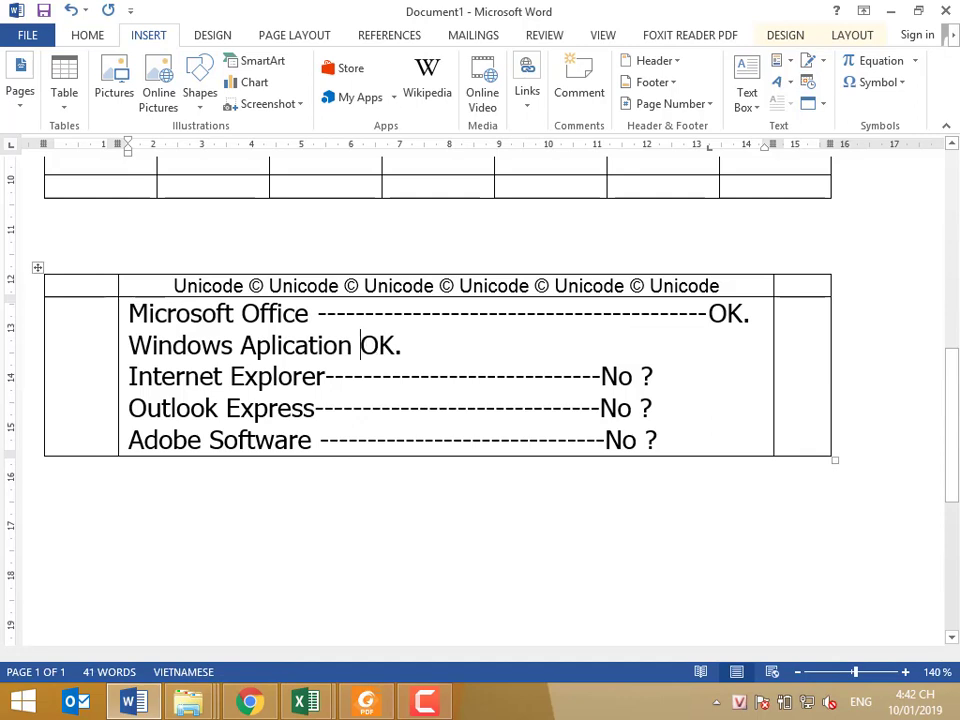